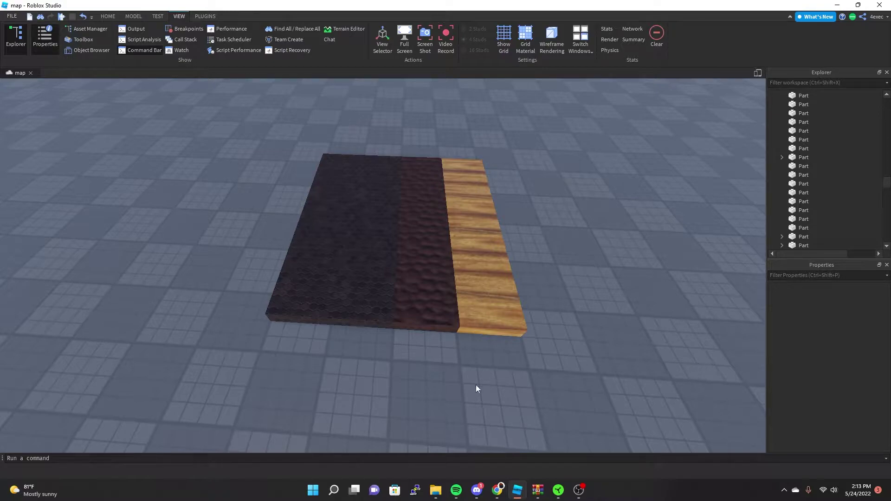
- Orbit and fly the camera around the slab of parts to inspect it
scroll(444, 343, up, 4)
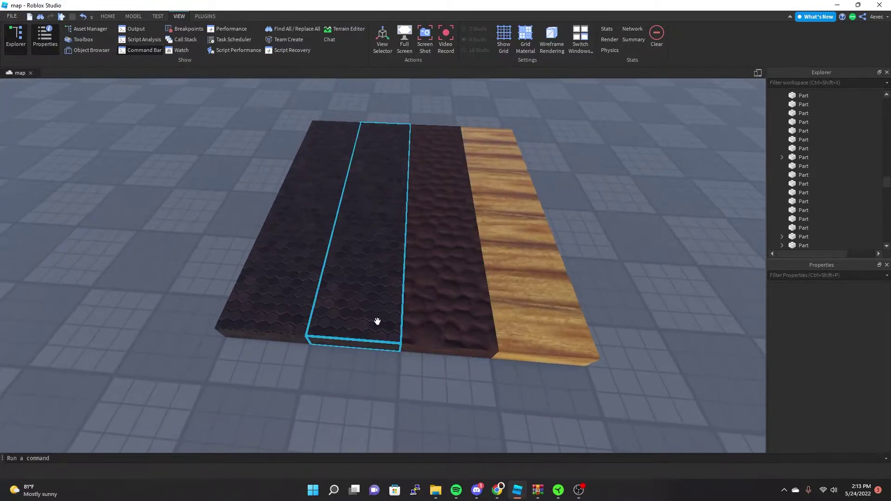
key(a)
right_drag(547, 365, 547, 364)
key(d)
key(s)
key(w)
key(s)
key(a)
scroll(547, 363, down, 5)
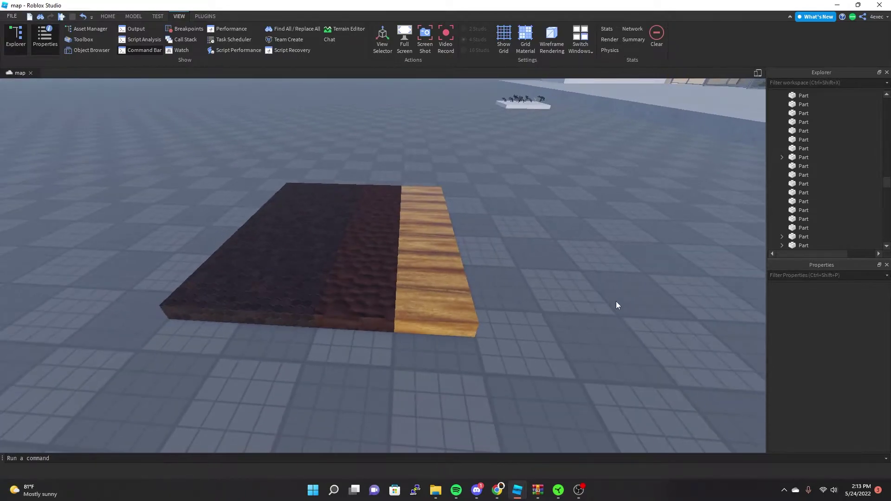
- Start adding a 'tex' child object to the last Part, then cancel it
click(814, 166)
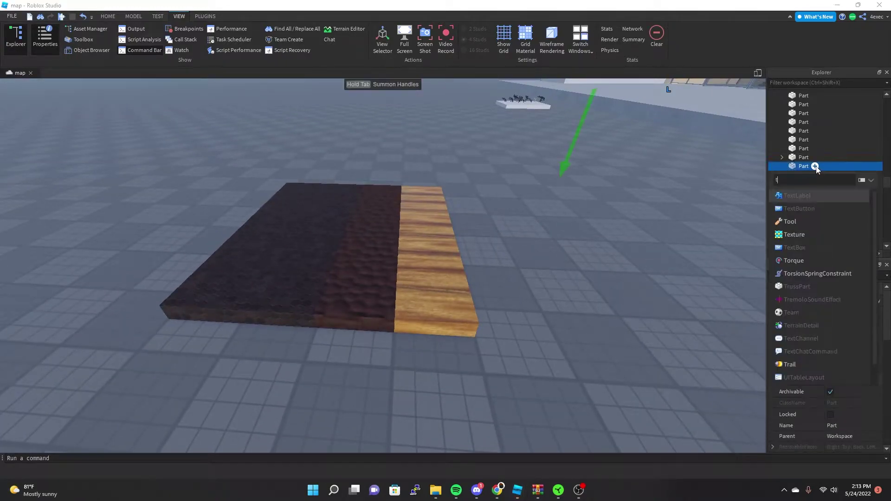
text(tex)
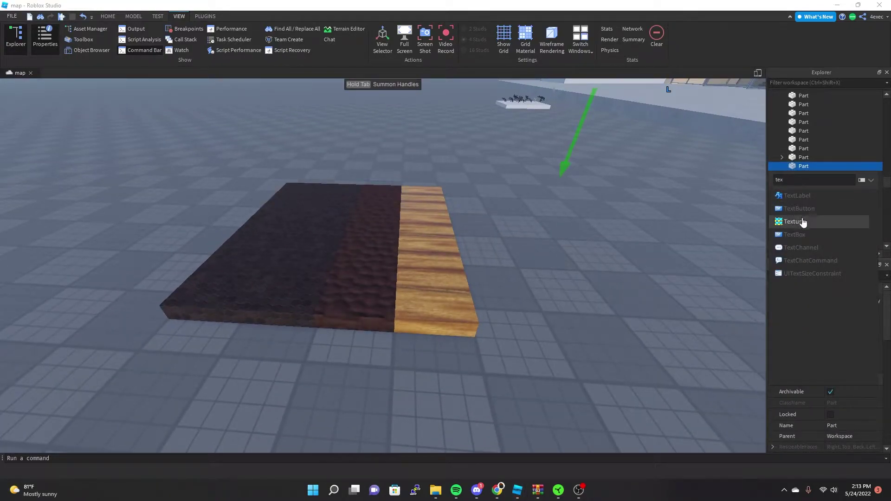
click(572, 262)
right_drag(572, 261, 556, 261)
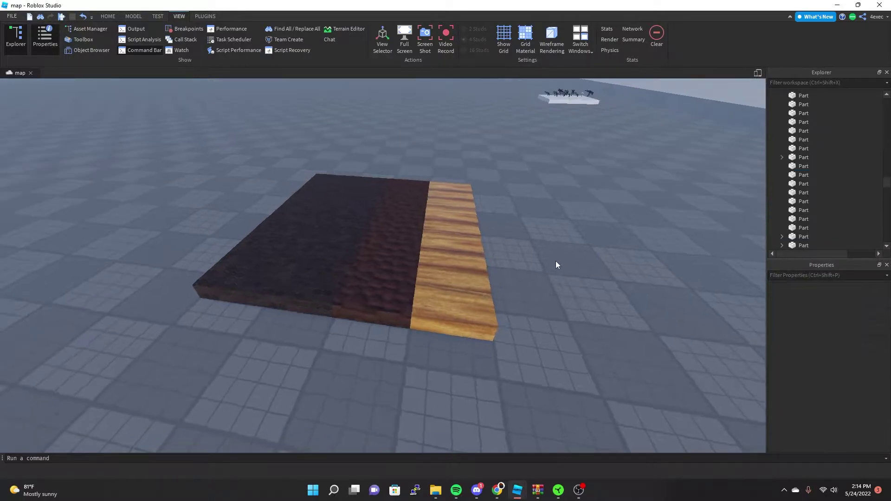
- Open the Material Manager from the View tab's window list
right_click(336, 58)
click(560, 142)
click(107, 17)
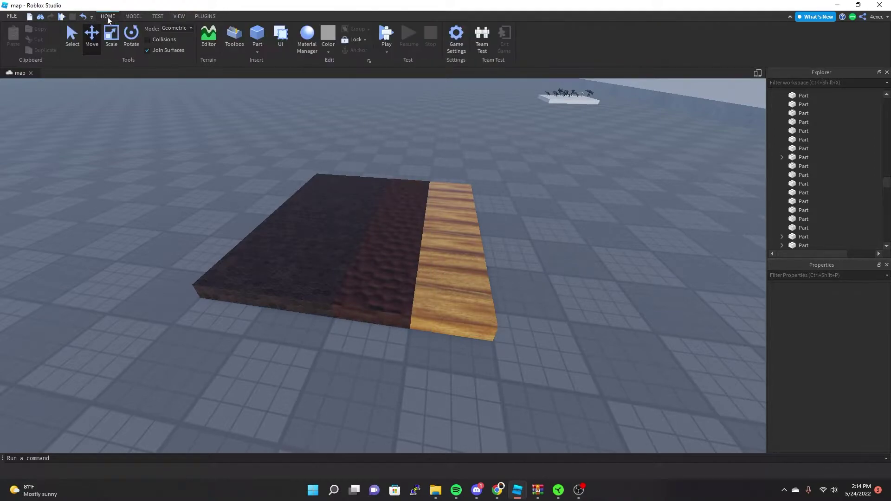
click(178, 19)
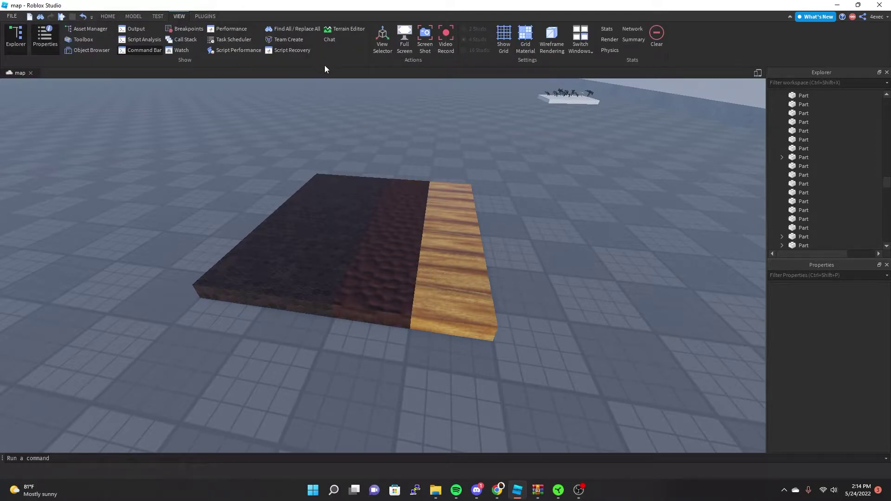
right_click(332, 54)
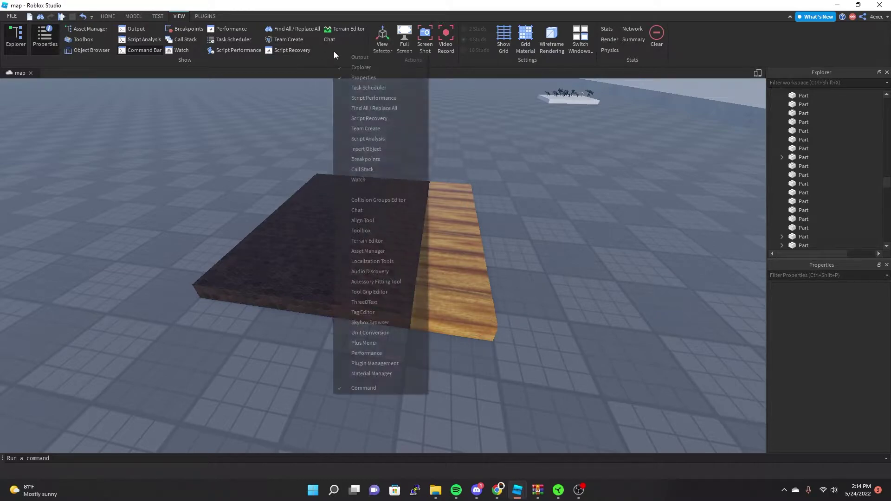
click(363, 375)
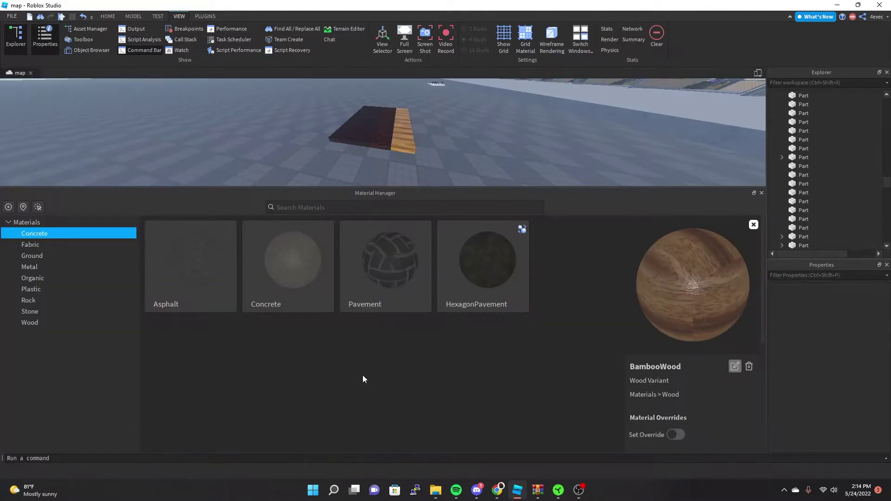
- Browse the Wood, Stone, Rock, Plastic, Organic, Ground, Fabric and Concrete material categories
click(37, 322)
click(39, 310)
click(39, 300)
click(41, 289)
click(45, 277)
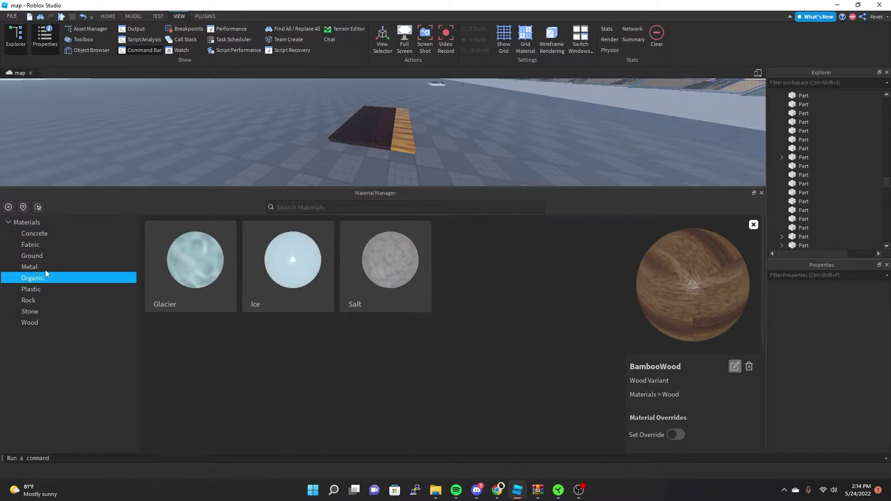
click(46, 256)
click(46, 245)
click(46, 233)
click(41, 322)
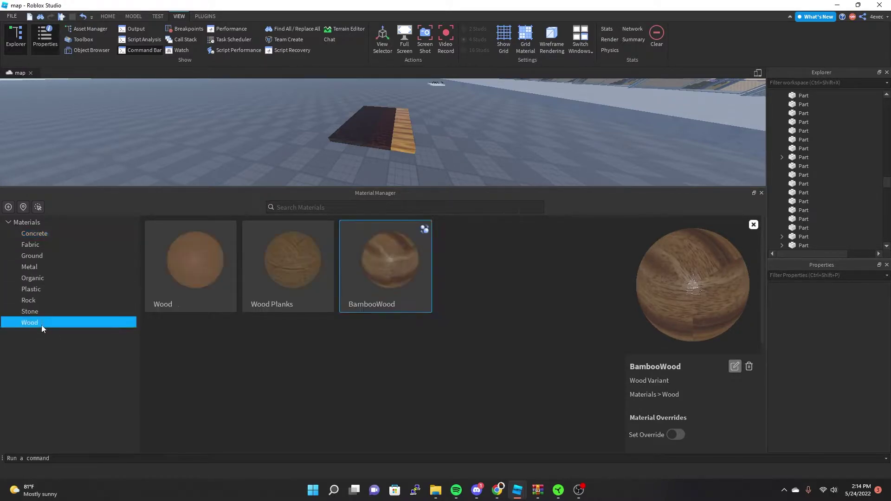
click(47, 312)
click(53, 301)
click(59, 289)
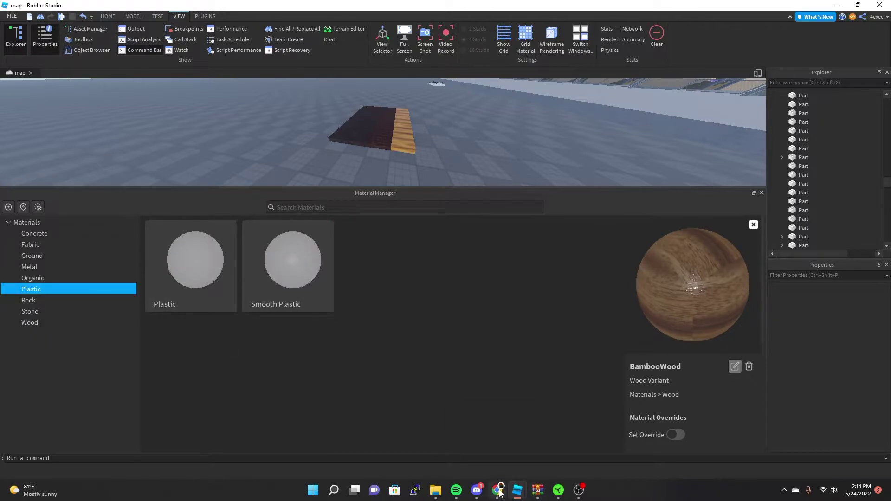
- Bring freepbr.com to the front and scroll to categories like Rock & Stone and Wood
click(519, 414)
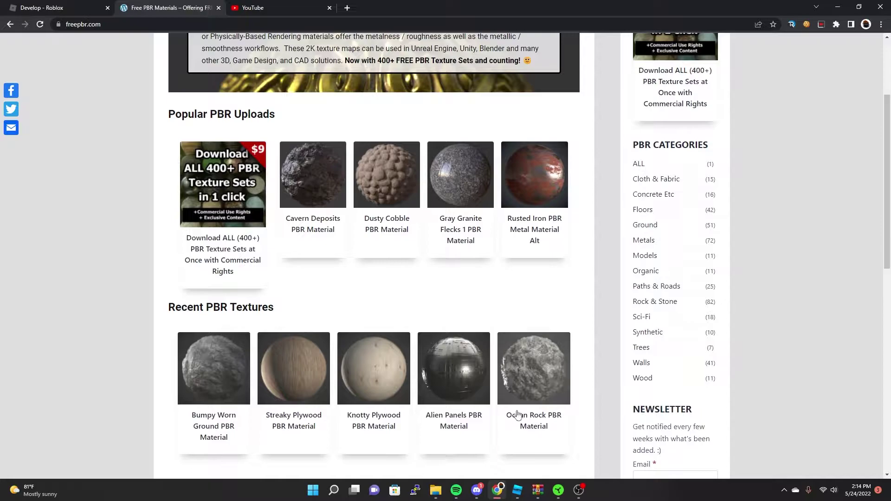
scroll(511, 411, down, 1)
scroll(507, 408, up, 3)
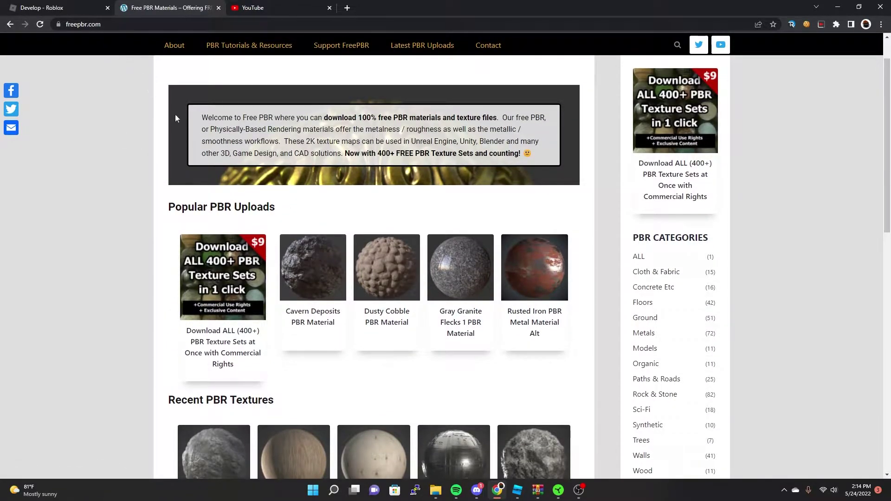
scroll(307, 223, down, 2)
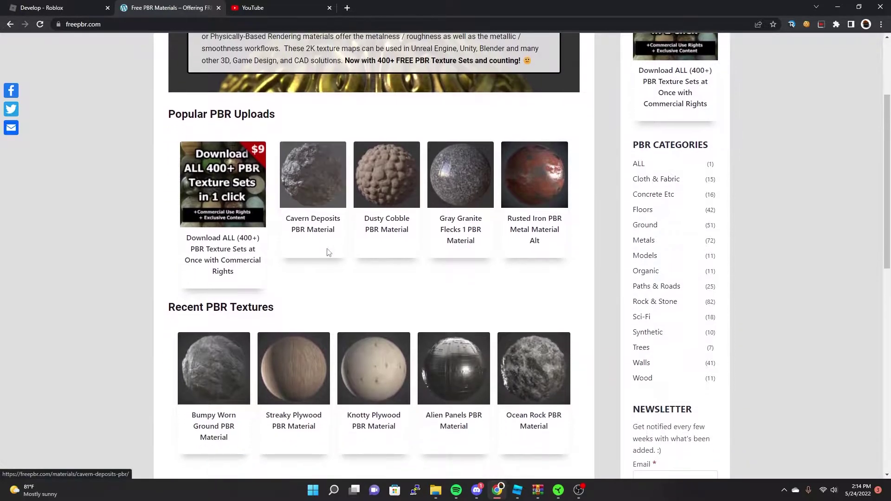
scroll(325, 293, down, 1)
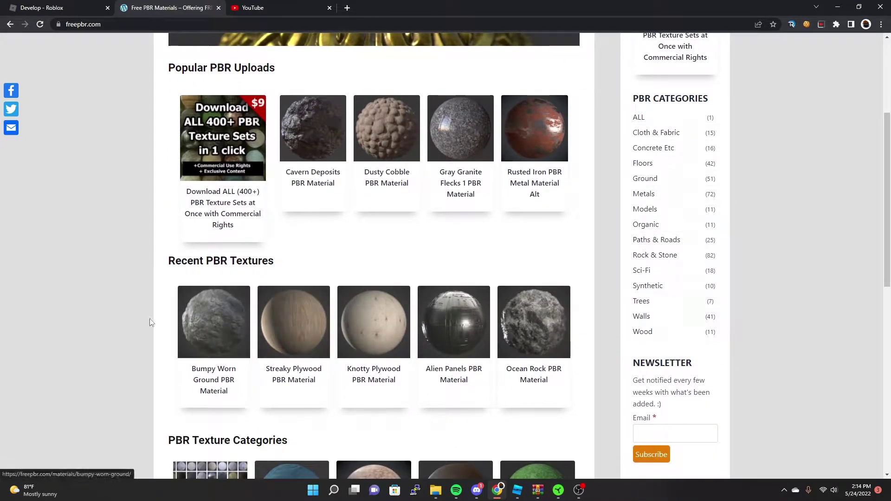
scroll(125, 327, down, 1)
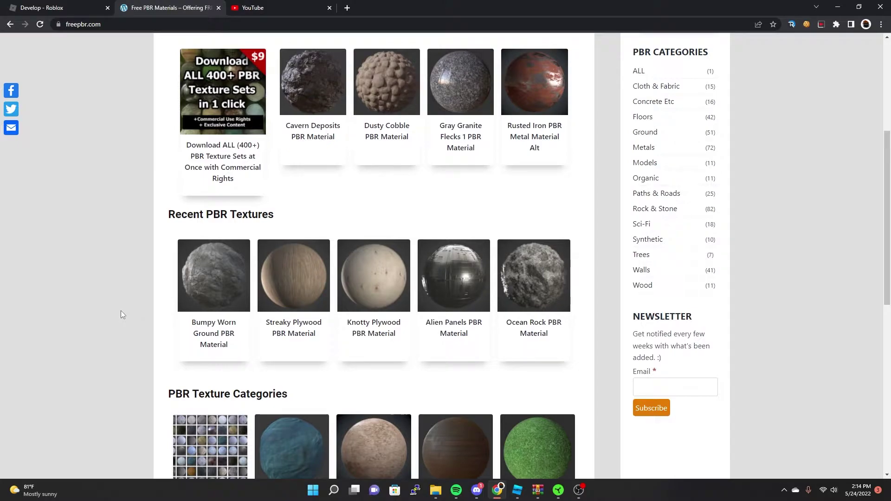
scroll(130, 328, down, 3)
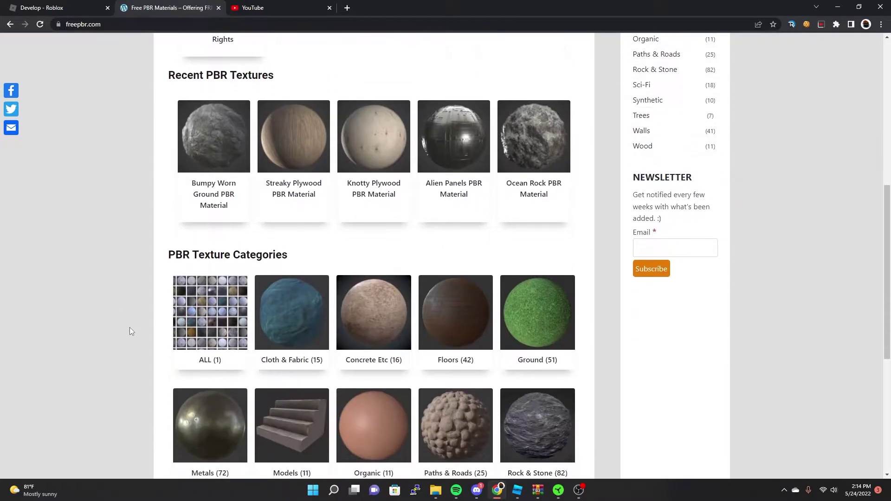
scroll(130, 329, down, 5)
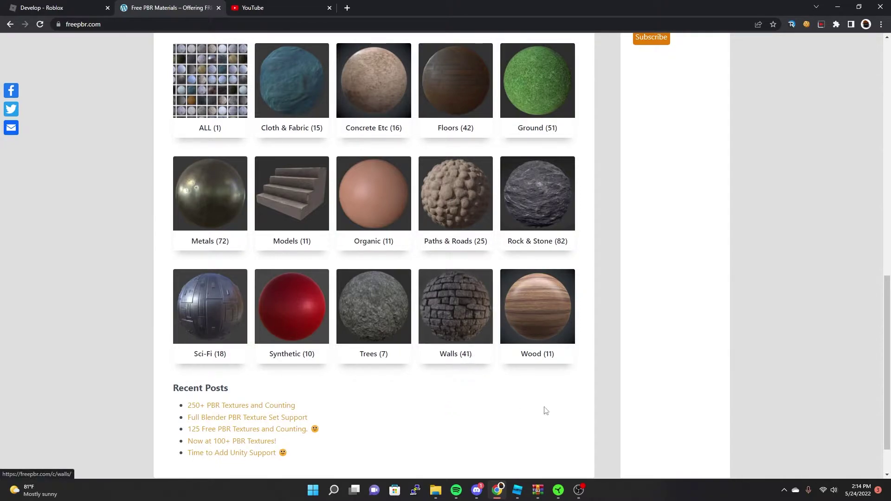
scroll(511, 416, up, 1)
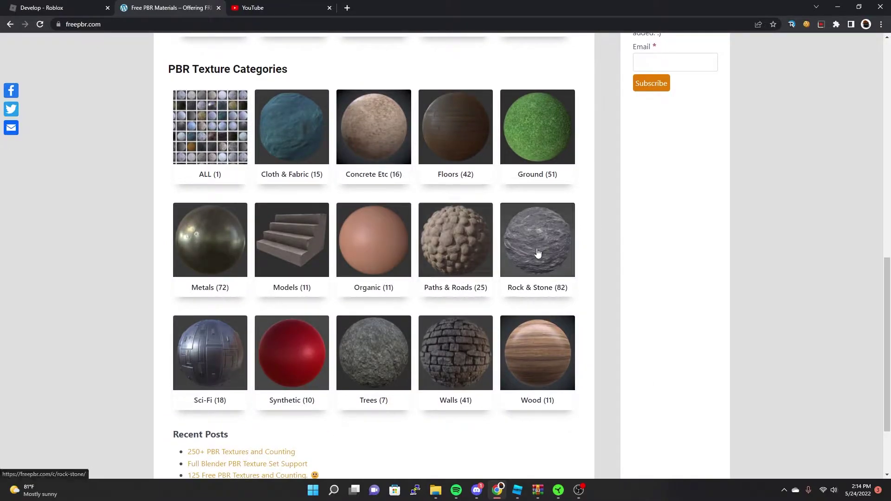
scroll(533, 255, up, 2)
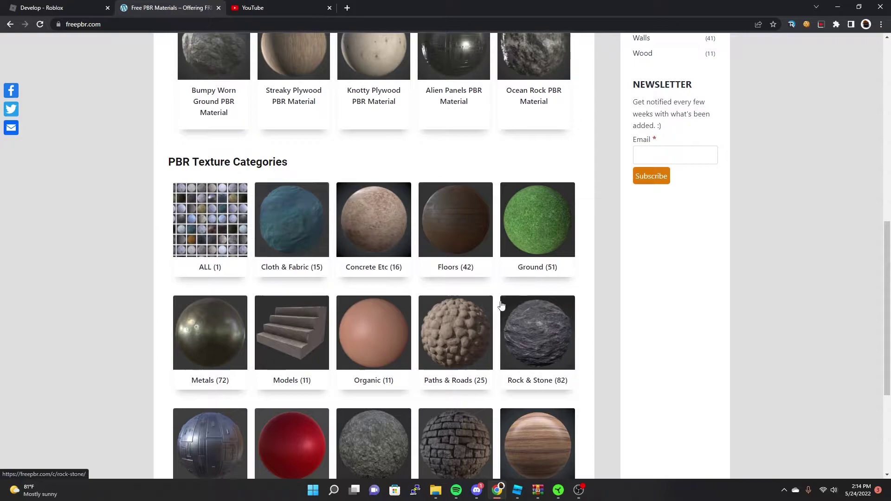
- Open the Concrete Etc texture category on FreePBR
click(382, 227)
right_click(399, 228)
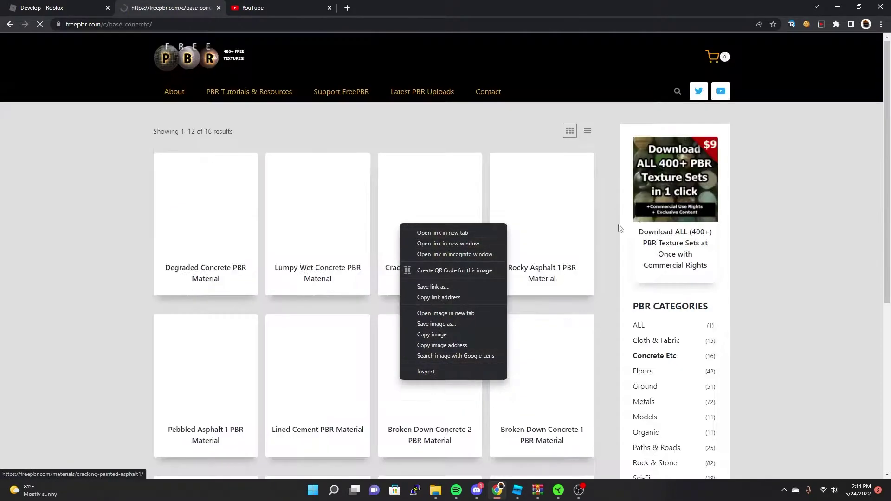
click(799, 334)
scroll(798, 331, down, 4)
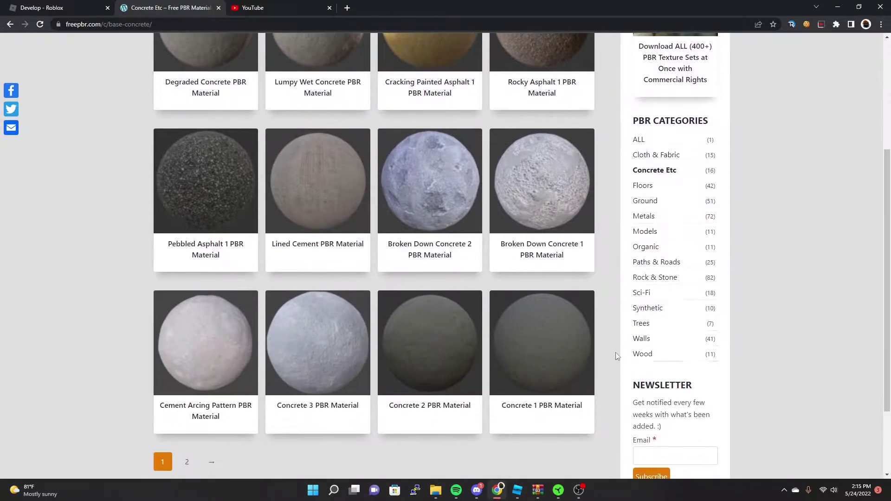
scroll(389, 327, up, 2)
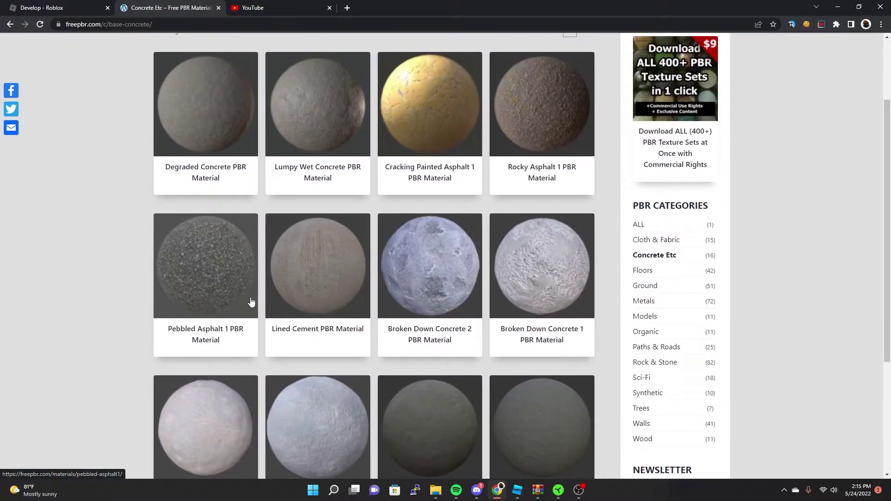
- Open Pebbled Asphalt 1 PBR Material and download pebbled-asphalt1-bl.zip
click(192, 278)
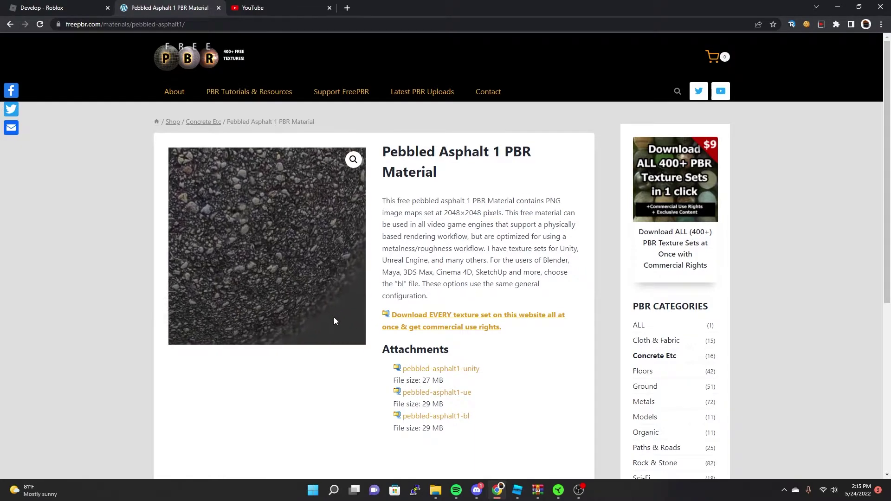
scroll(334, 317, down, 3)
scroll(332, 336, up, 1)
drag(513, 358, 379, 258)
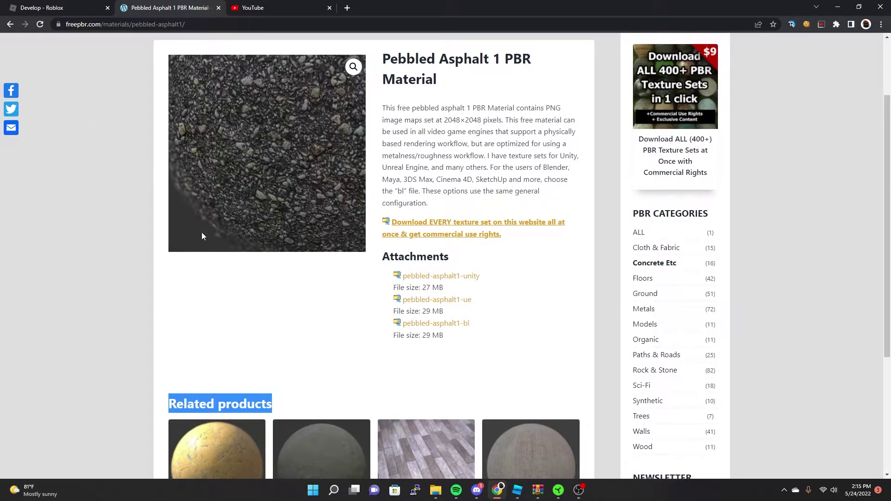
click(502, 326)
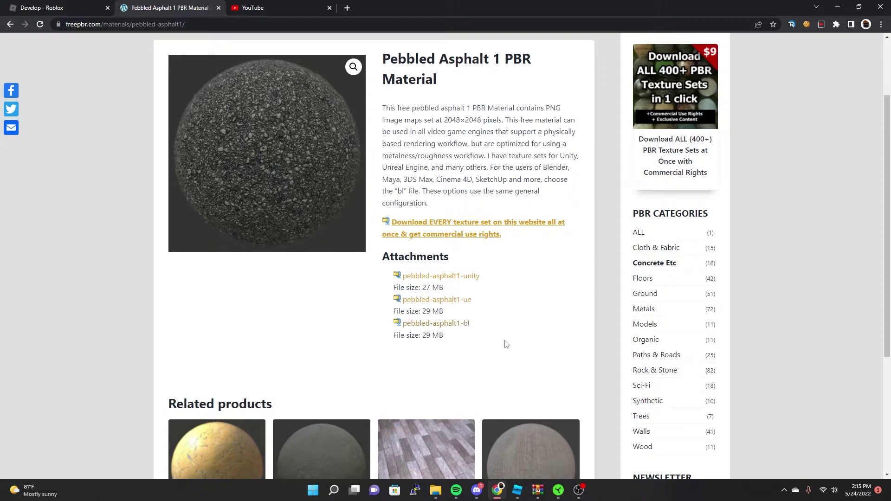
click(465, 331)
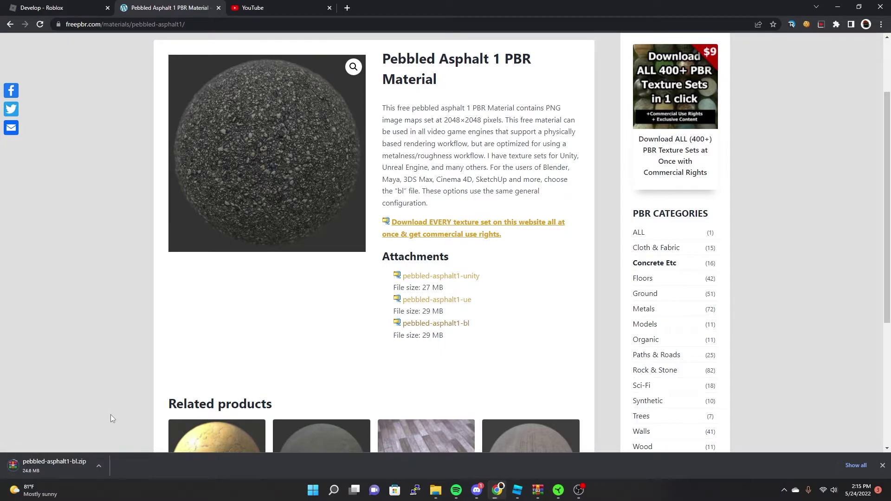
- Open the downloaded archive and a File Explorer window on Documents > New folder
click(58, 467)
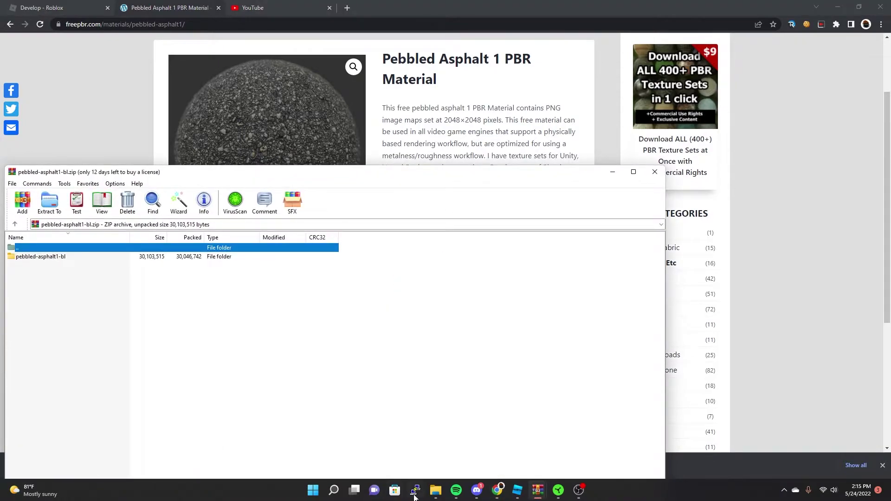
click(436, 491)
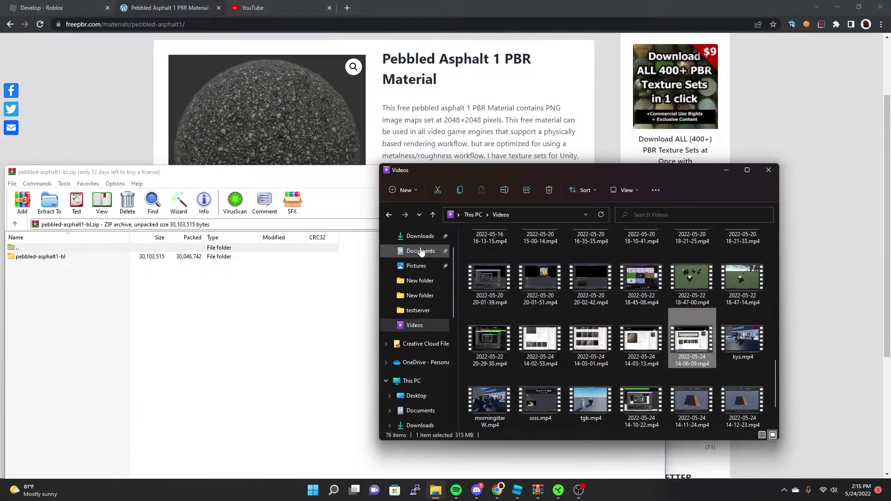
drag(436, 169, 847, 298)
click(831, 375)
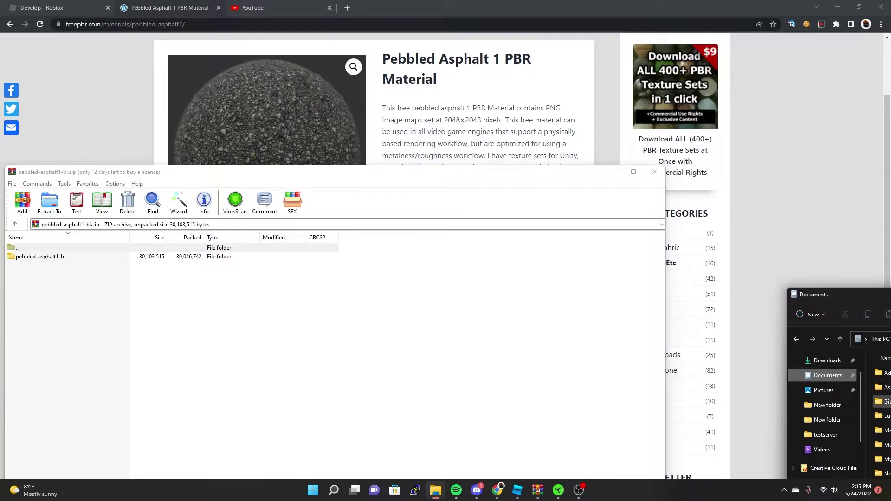
scroll(882, 418, down, 5)
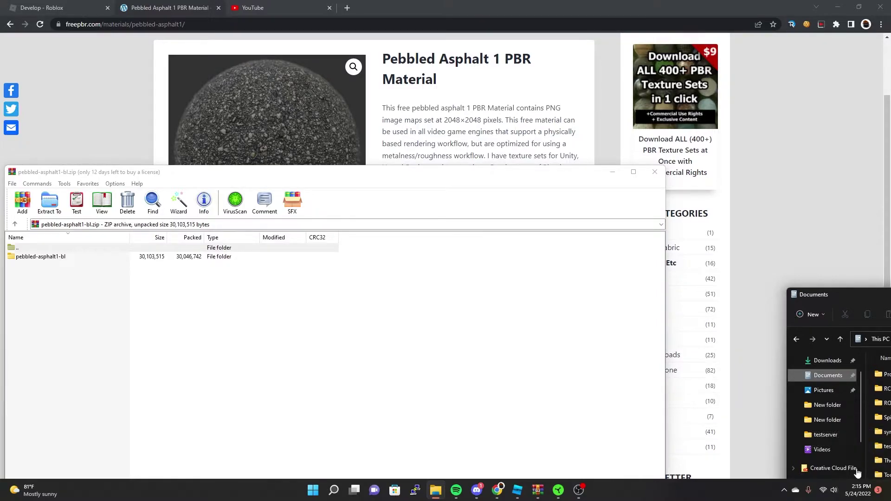
scroll(858, 473, down, 1)
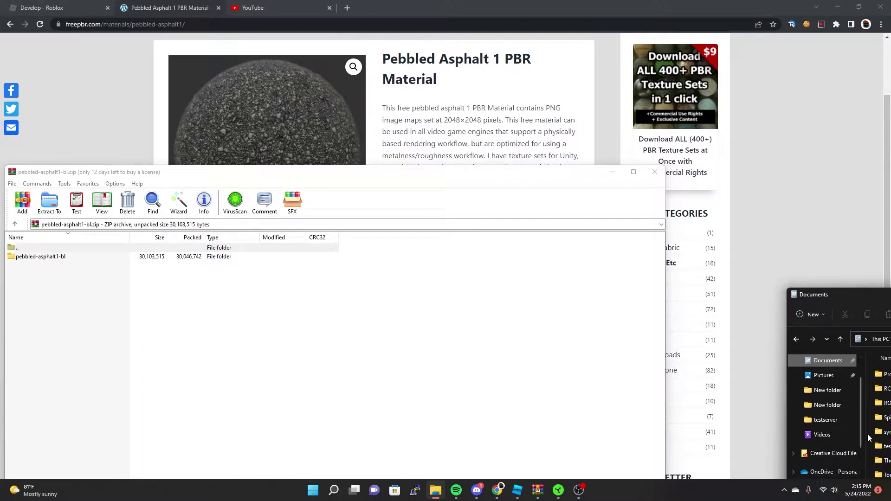
scroll(882, 447, down, 1)
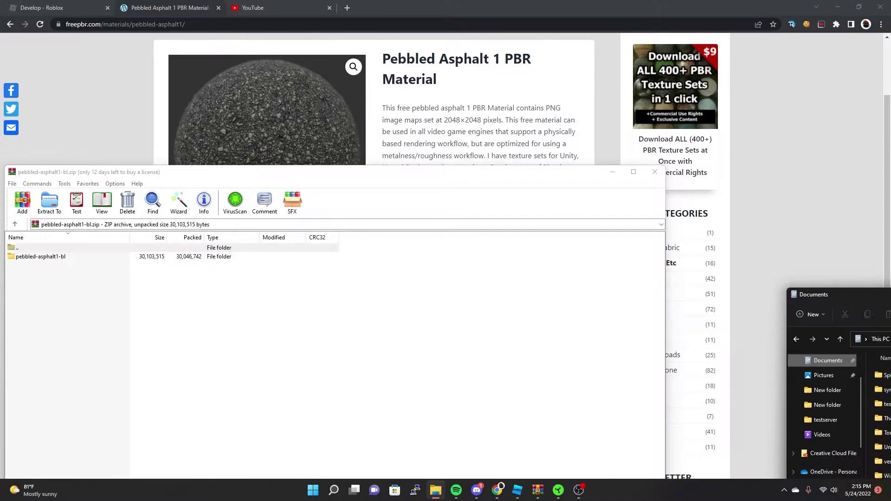
scroll(882, 428, up, 2)
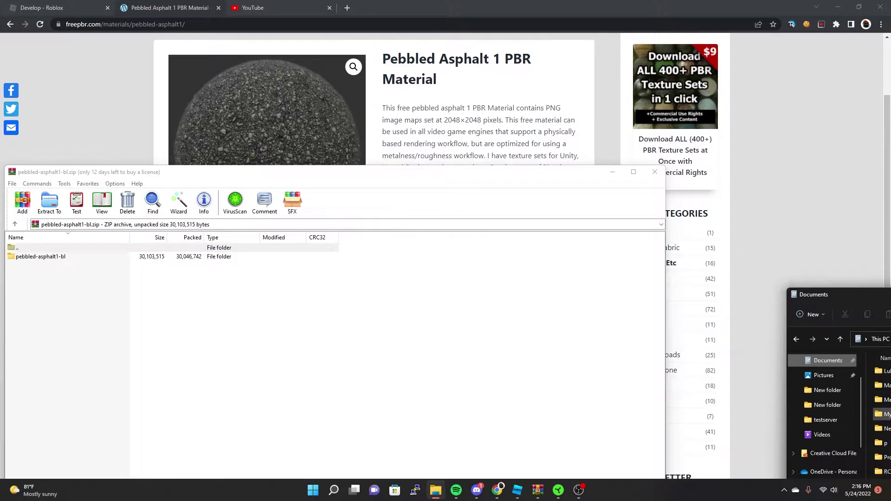
double_click(885, 415)
drag(841, 300, 506, 202)
- Delete the five old bamboo-wood texture PNGs from the New folder
drag(670, 395, 604, 274)
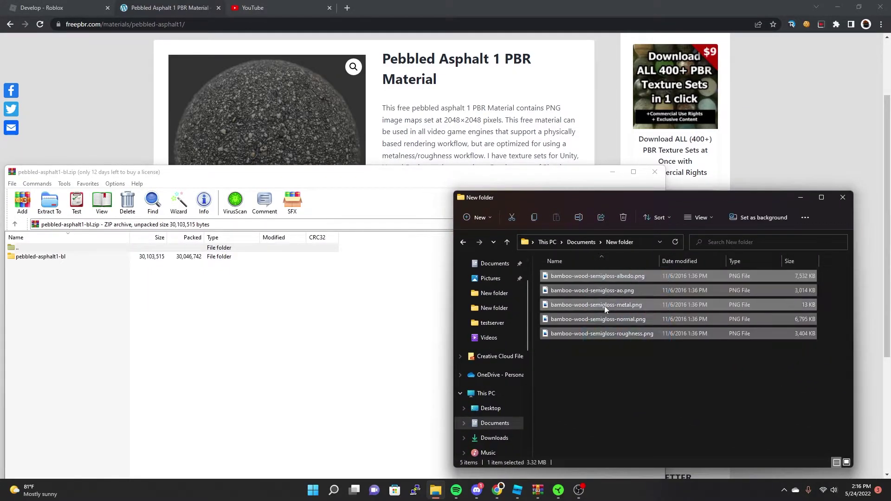
right_click(668, 323)
click(695, 316)
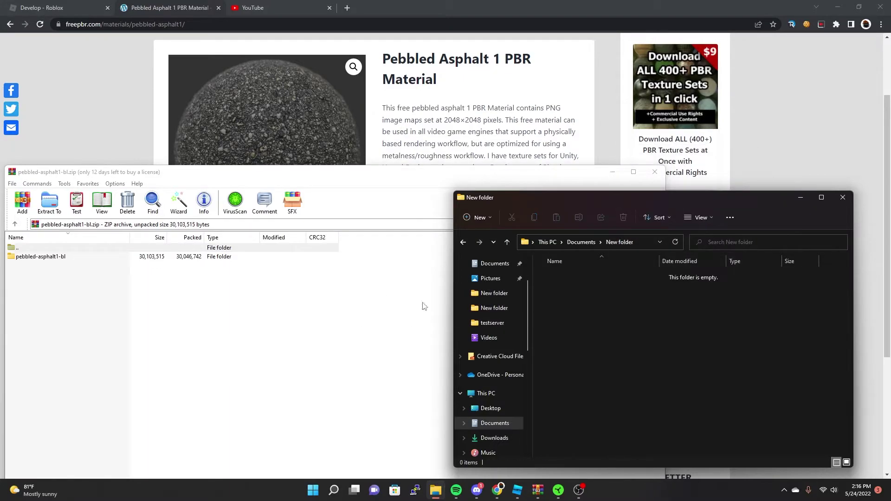
click(373, 324)
- Extract the seven pebbled-asphalt1-bl texture images from the zip into the New folder
key(BackSpace)
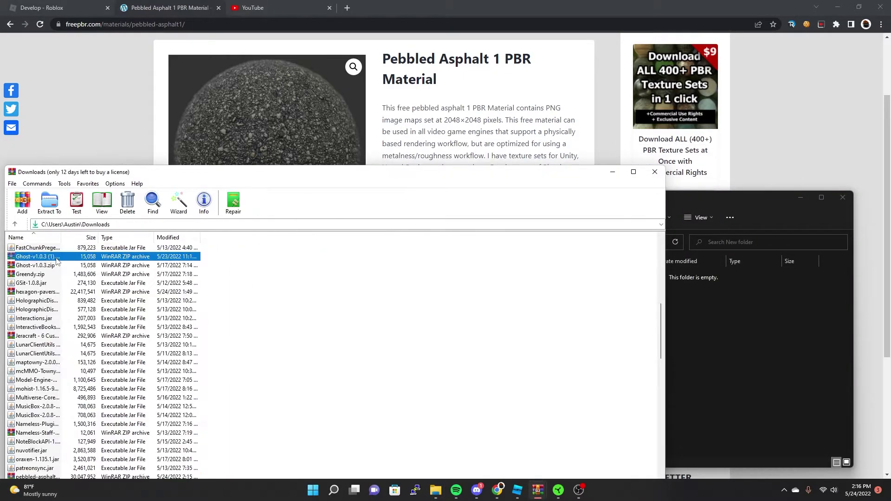
scroll(79, 412, down, 2)
double_click(39, 425)
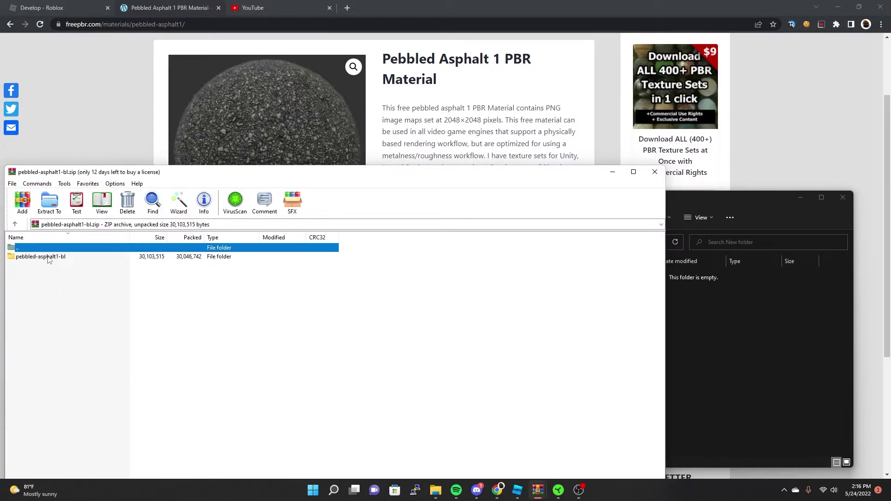
double_click(55, 258)
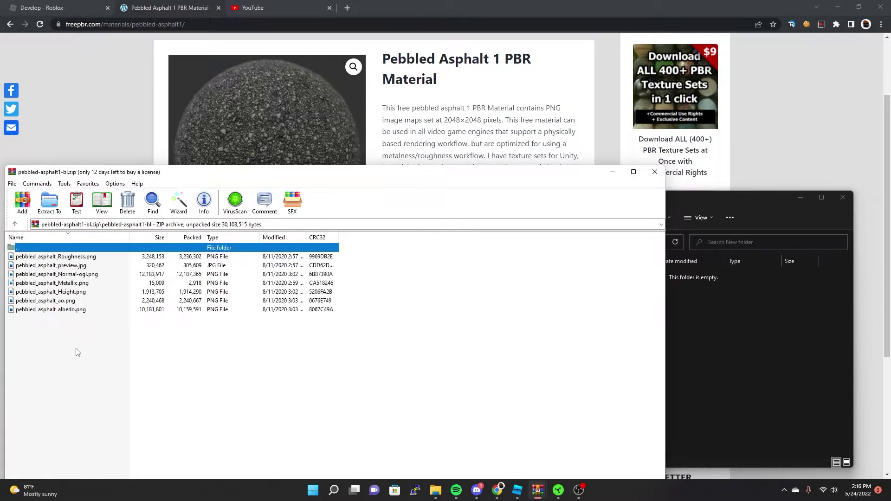
drag(76, 352, 78, 265)
drag(630, 330, 733, 347)
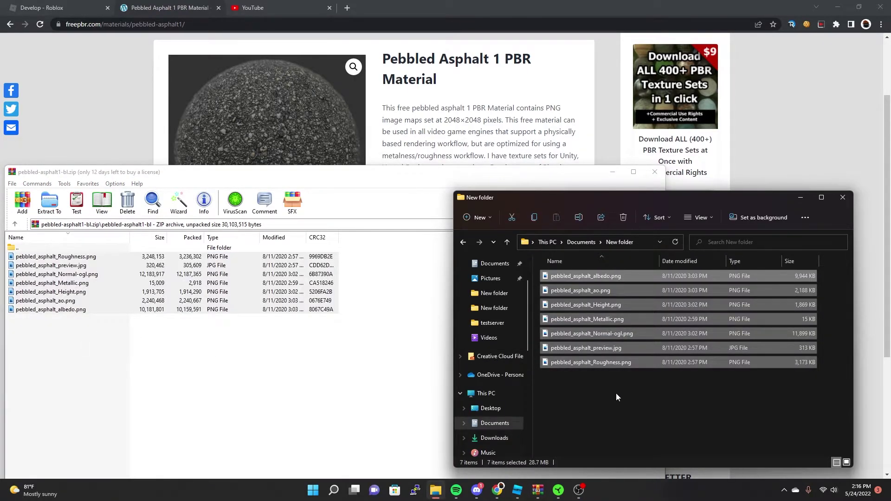
click(723, 383)
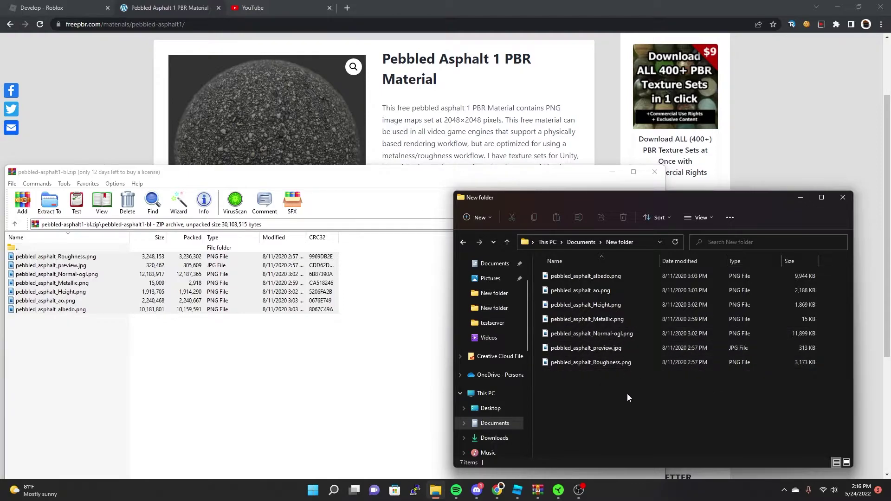
- Switch to Roblox Studio and start a new material variant
mouse_move(517, 490)
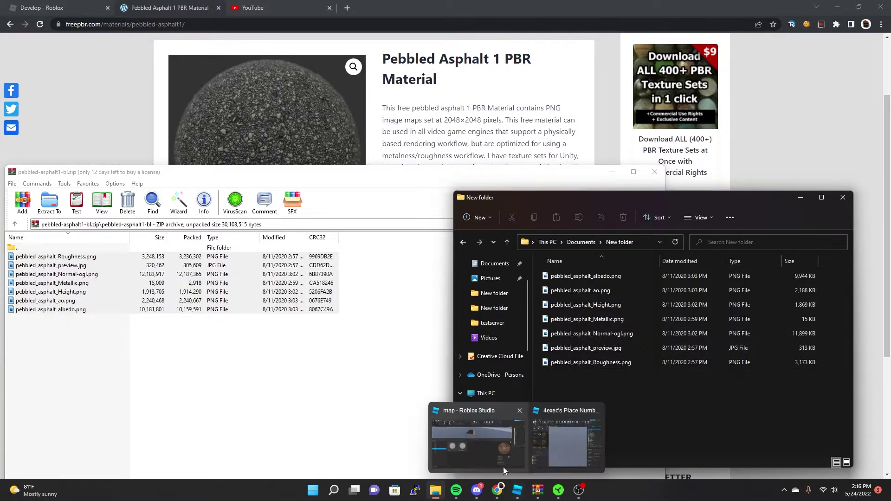
click(497, 454)
click(9, 207)
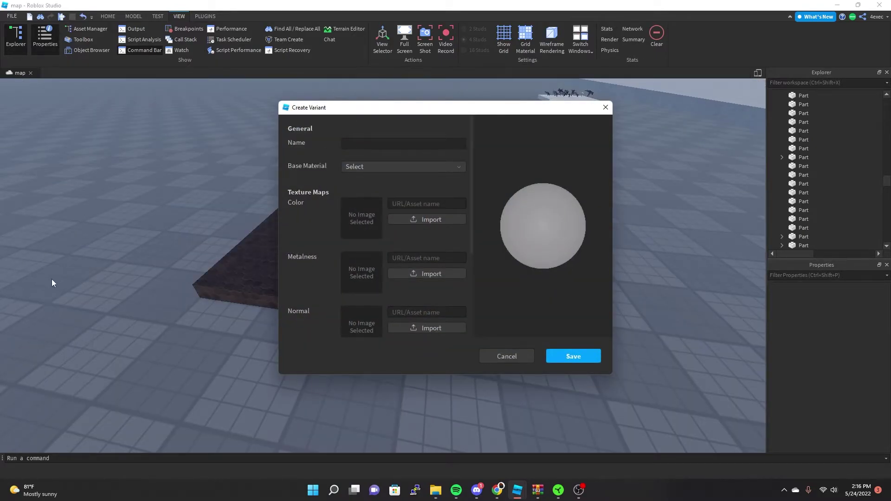
- Set the variant's base material to Concrete
click(369, 162)
scroll(395, 246, down, 8)
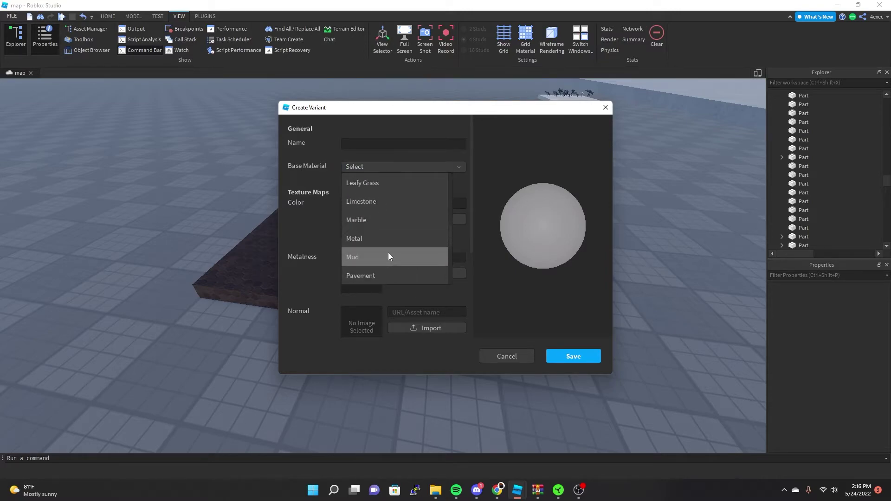
scroll(387, 252, down, 3)
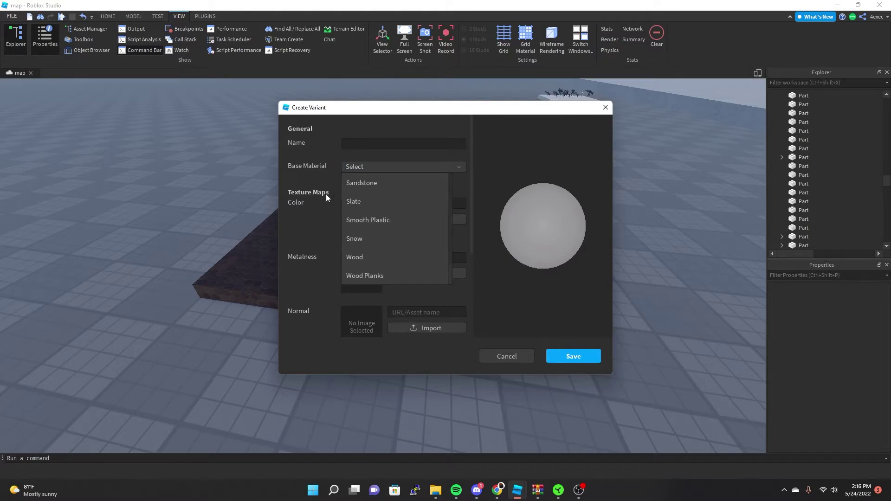
scroll(402, 249, up, 10)
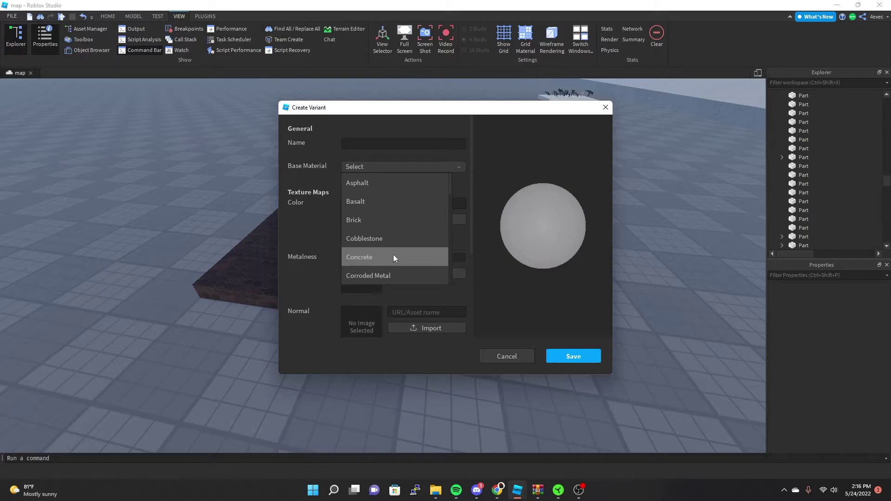
click(390, 261)
- Name the variant 'Pebble As', checking the FreePBR texture page for reference
click(365, 144)
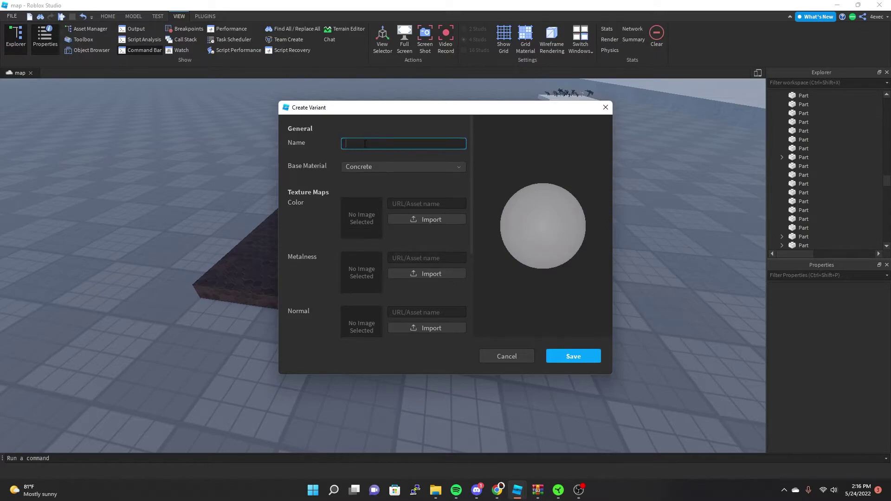
click(497, 490)
scroll(365, 355, up, 2)
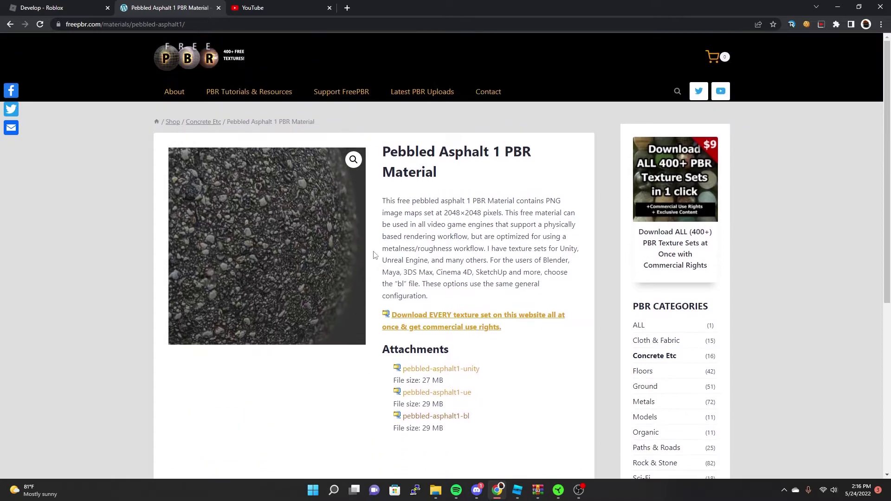
mouse_move(517, 491)
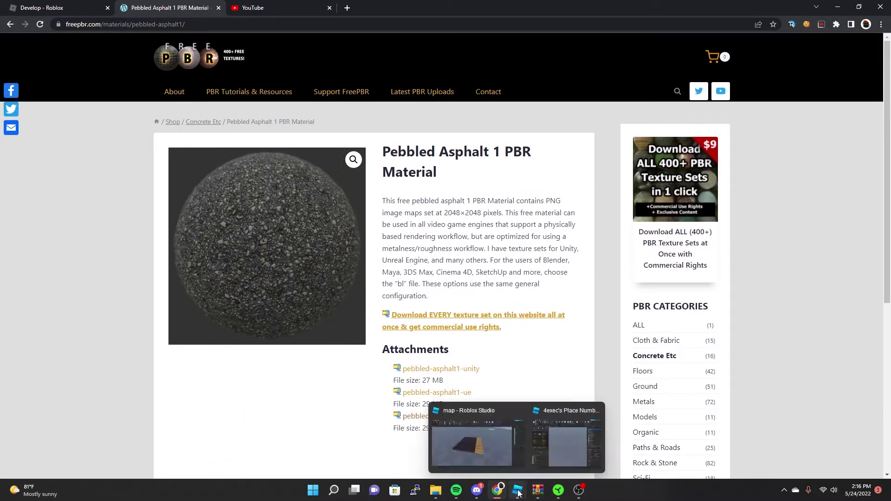
click(505, 449)
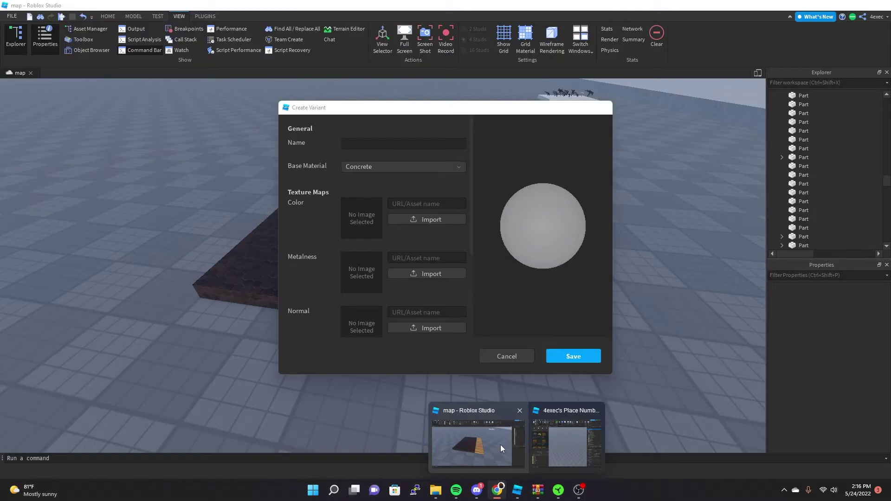
click(370, 143)
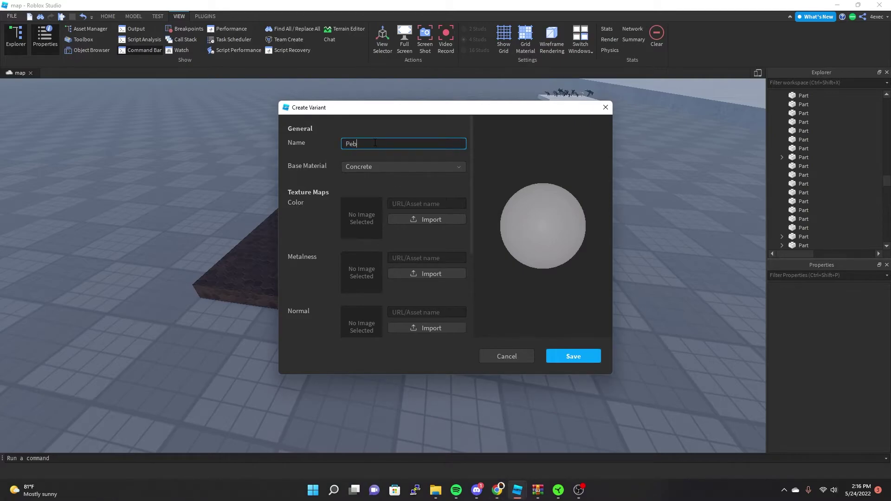
mouse_move(497, 491)
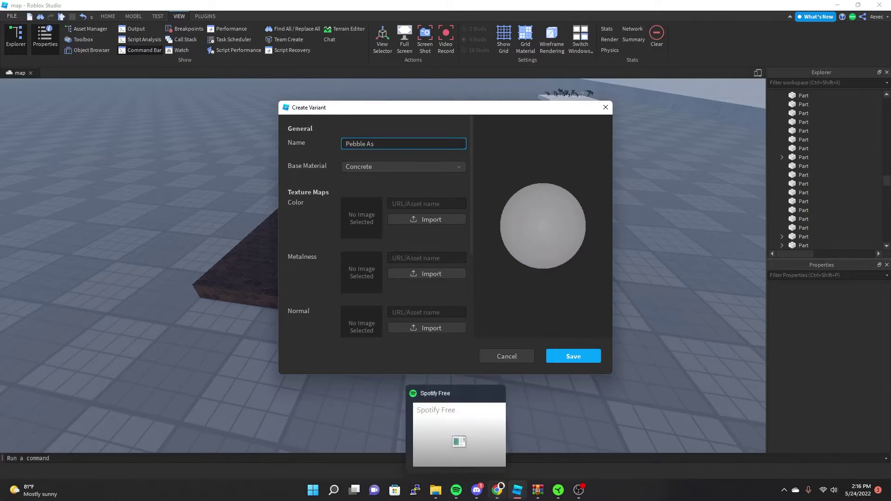
click(455, 436)
key(alt+Tab)
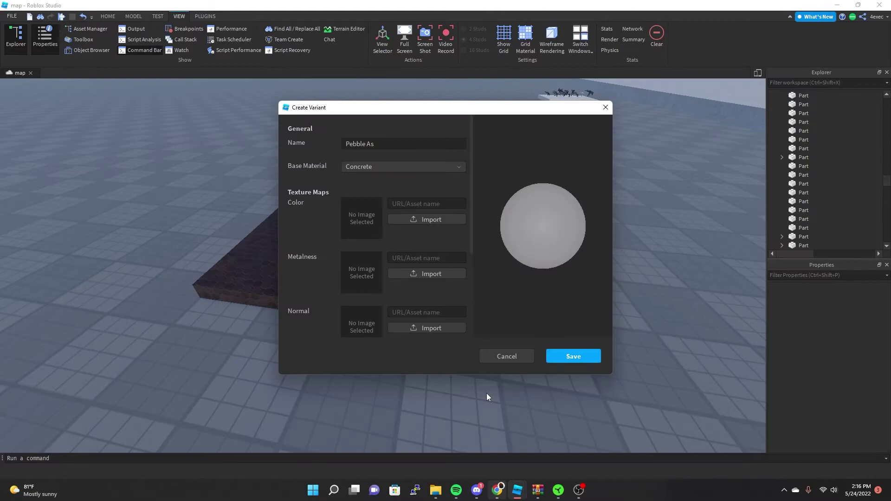
- Import pebbled_asphalt_albedo.png as the Color map and pebbled_asphalt_Metallic.png as Metalness
click(431, 218)
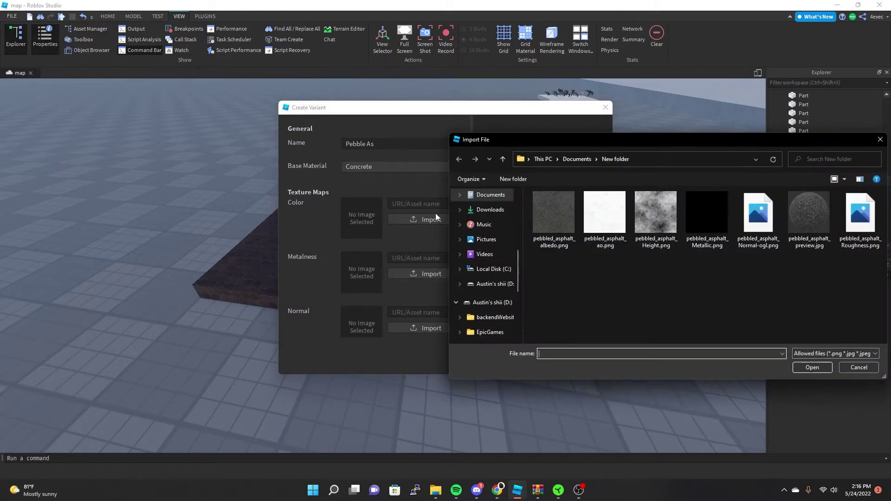
click(545, 252)
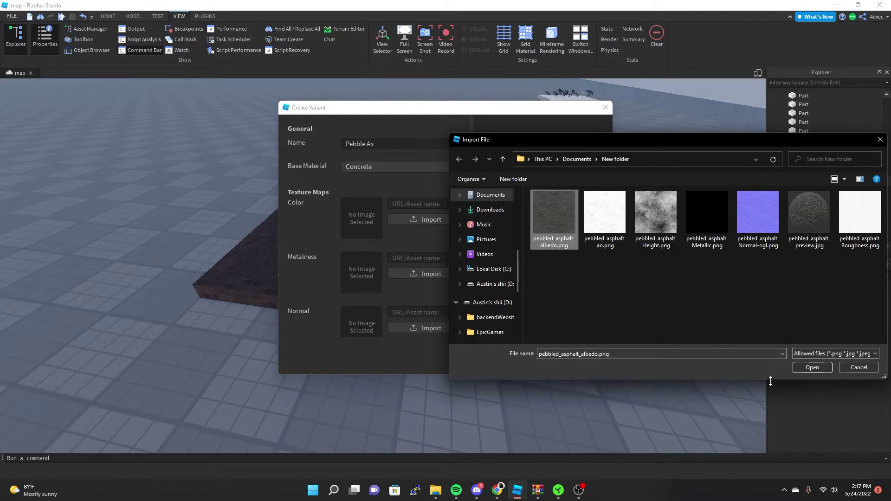
click(809, 369)
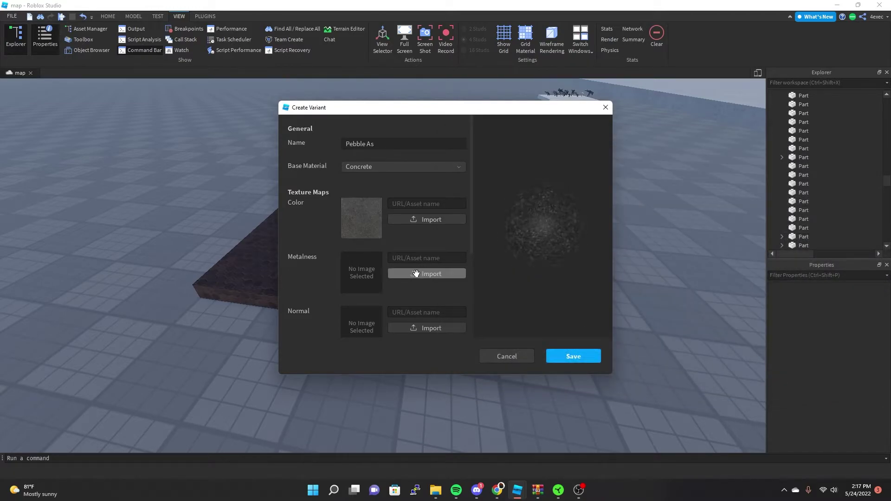
click(416, 274)
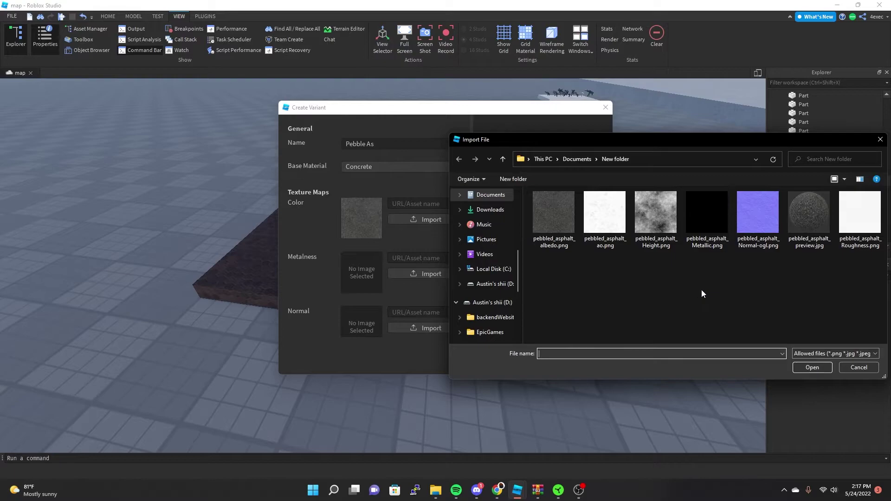
click(702, 248)
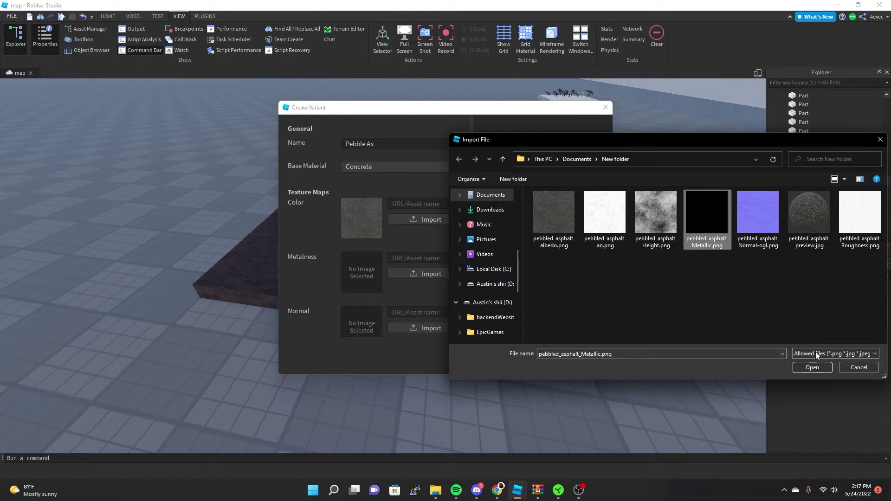
click(813, 368)
- Enlarge the variant window and import the Normal-ogl and Roughness pebbled_asphalt maps
drag(423, 107, 311, 102)
drag(309, 369, 312, 461)
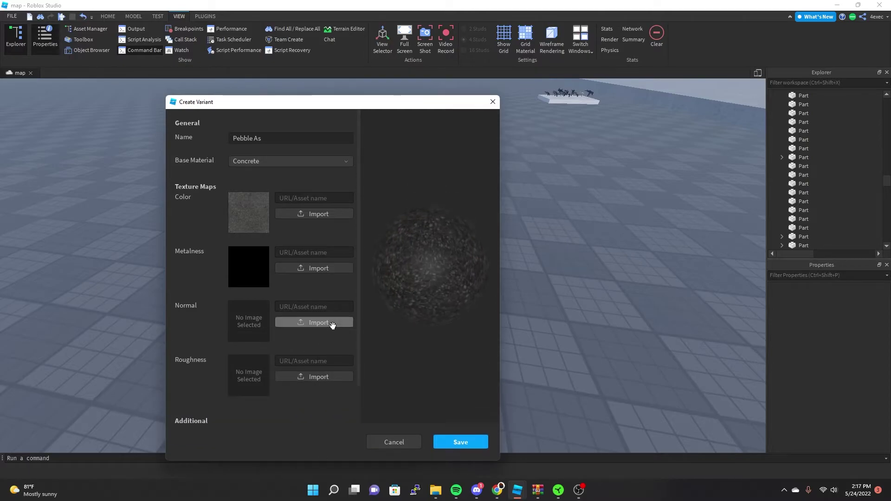
click(333, 323)
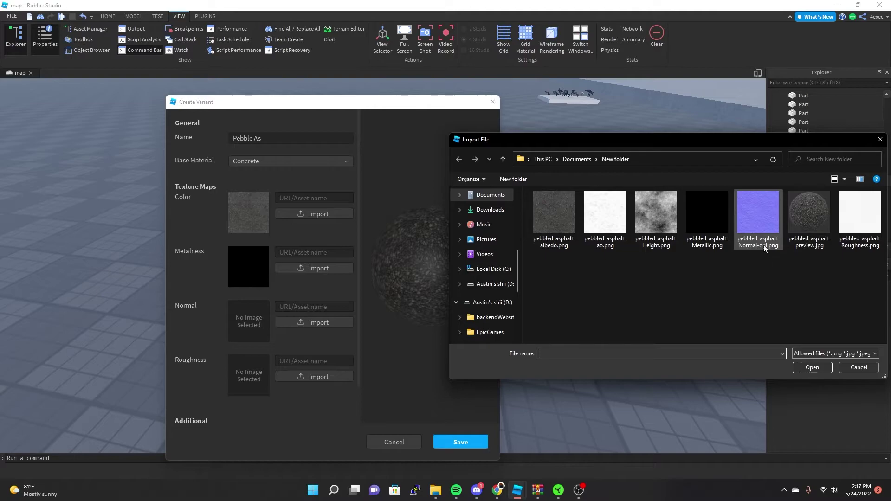
click(761, 244)
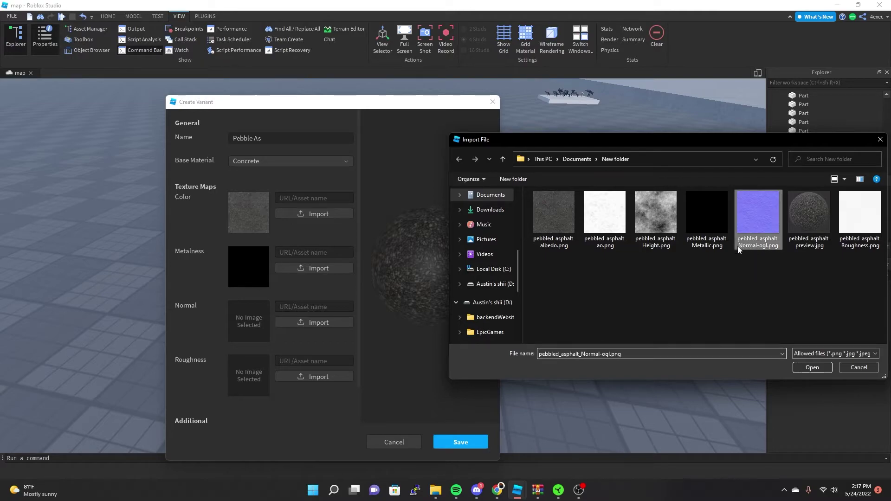
click(819, 369)
click(320, 376)
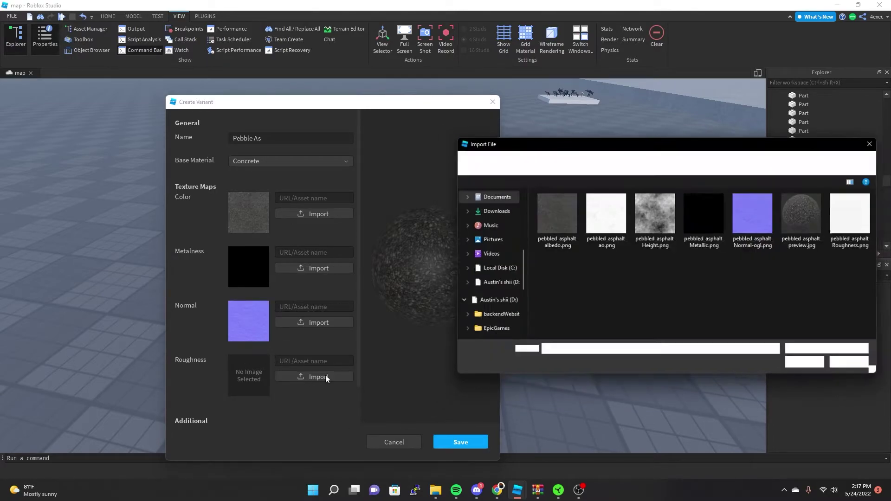
click(853, 251)
click(813, 367)
scroll(279, 336, down, 1)
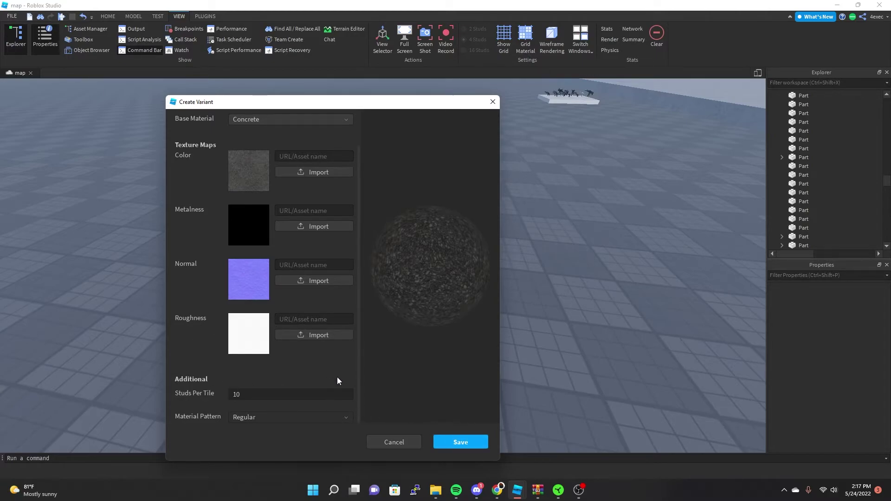
- Rename the variant to 'Pebble' and save it
scroll(341, 374, up, 2)
click(281, 140)
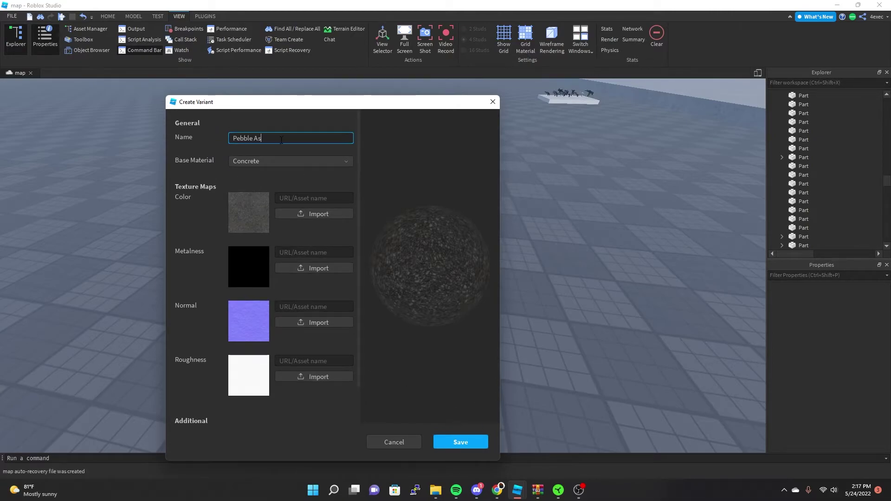
key(BackSpace)
key(BackSpace)
click(458, 445)
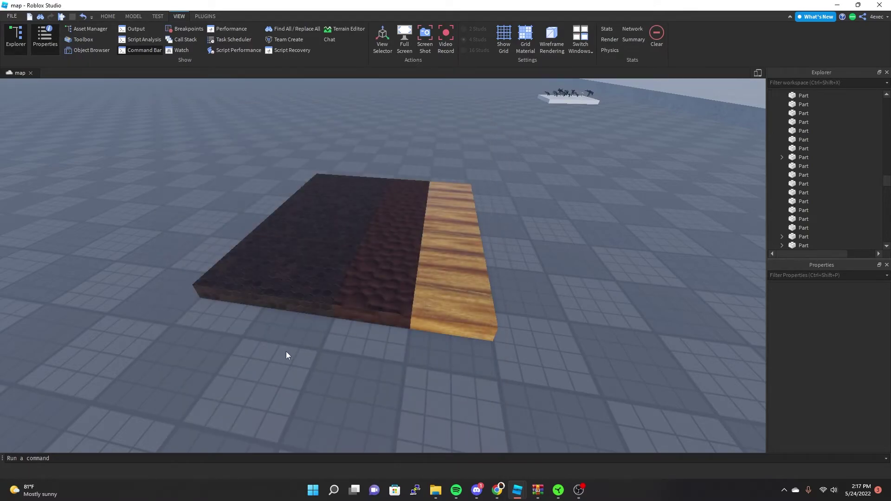
- Set the front slab strip's Material to Concrete and MaterialVariant to Pebble
right_drag(286, 352, 294, 345)
key(a)
key(w)
click(364, 317)
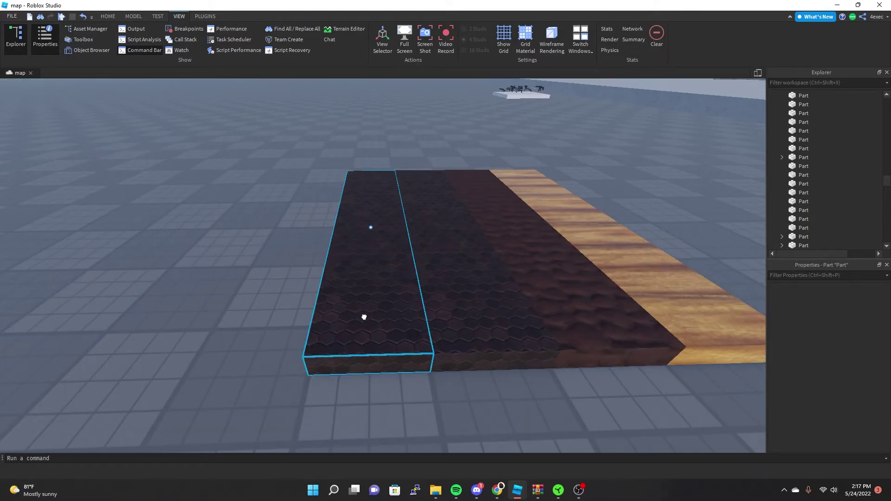
click(364, 317)
click(852, 338)
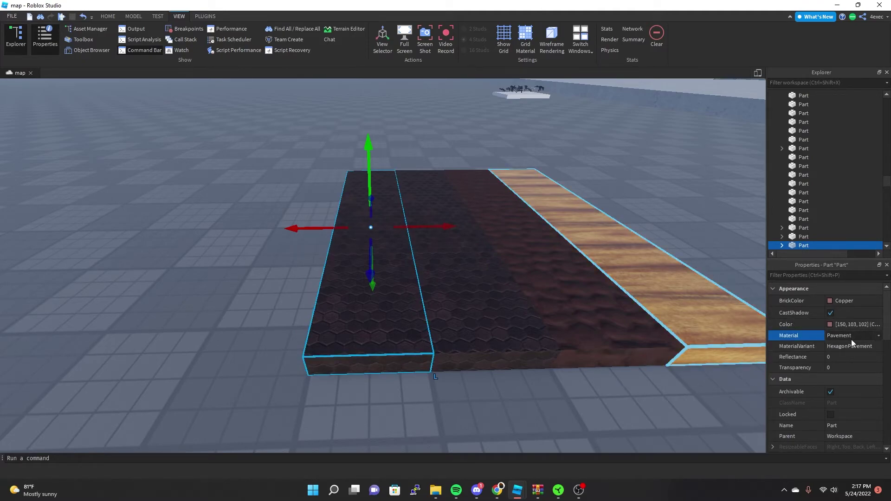
click(851, 339)
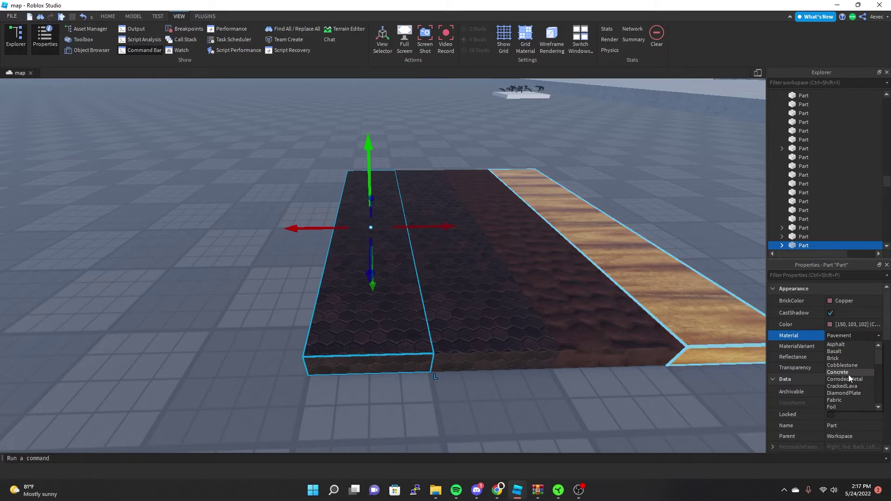
click(849, 374)
click(850, 347)
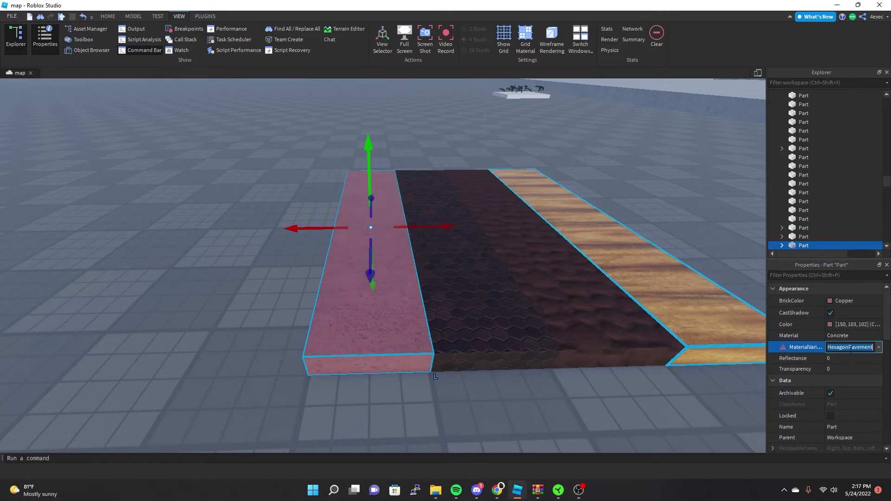
click(877, 349)
click(853, 376)
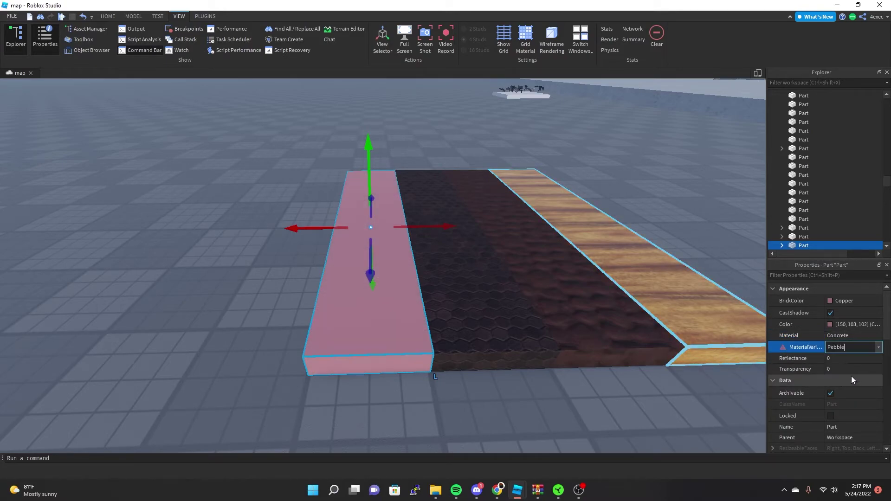
click(623, 418)
- Reselect the pink strip and reapply the Pebble material variant
right_drag(623, 411, 623, 405)
scroll(549, 330, up, 3)
scroll(578, 349, down, 3)
click(415, 291)
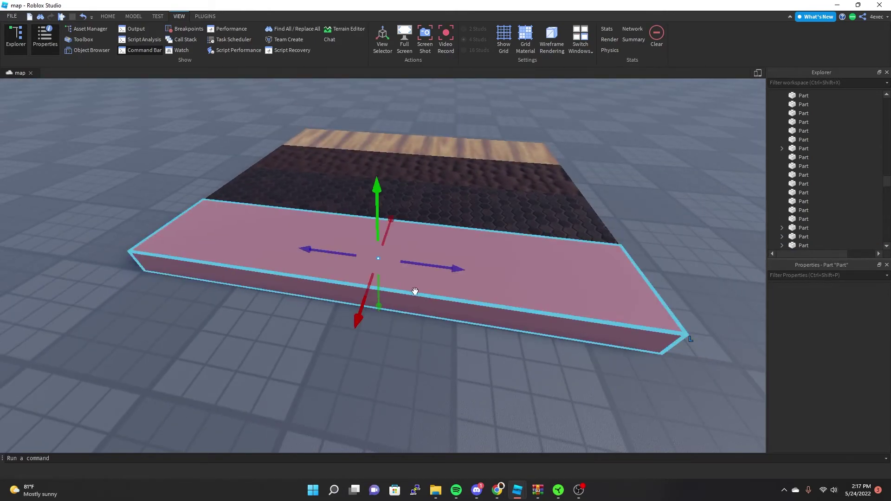
click(843, 349)
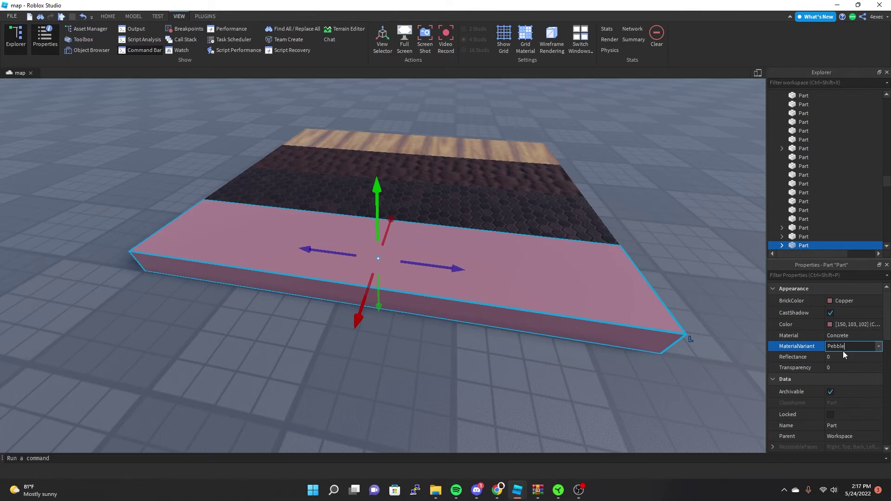
click(878, 348)
click(841, 375)
click(589, 358)
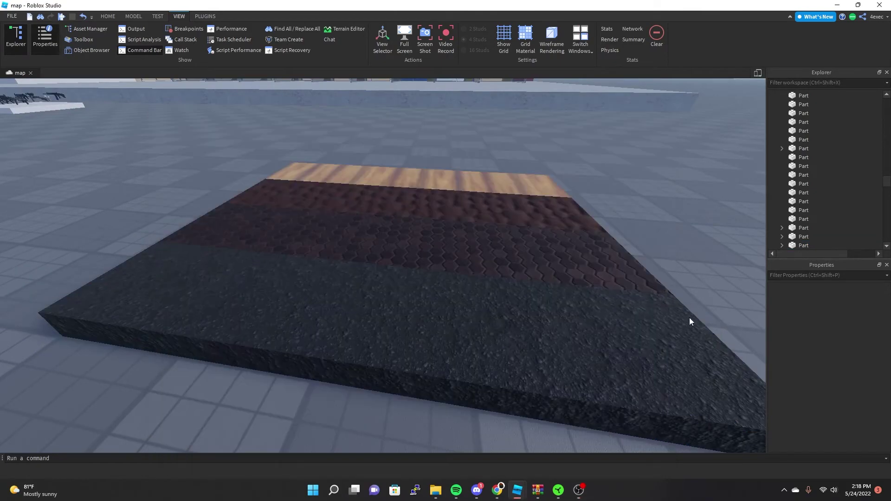
- Orbit and zoom around the asphalt slab to inspect the pebble strip
click(573, 382)
click(386, 429)
scroll(366, 420, down, 2)
scroll(342, 408, up, 4)
right_drag(344, 409, 361, 408)
scroll(342, 409, down, 4)
scroll(362, 409, up, 5)
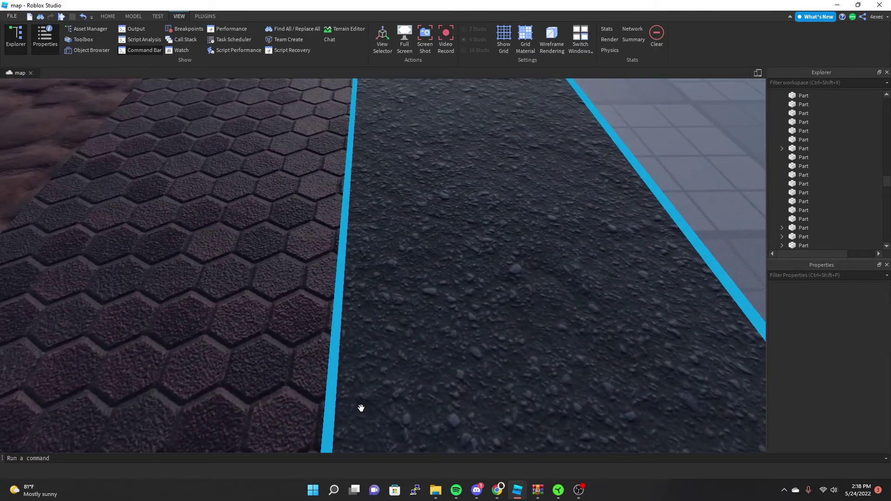
scroll(447, 377, down, 5)
scroll(448, 377, up, 4)
right_drag(449, 377, 467, 374)
scroll(483, 372, down, 4)
scroll(486, 371, up, 4)
scroll(467, 374, down, 3)
scroll(467, 375, up, 5)
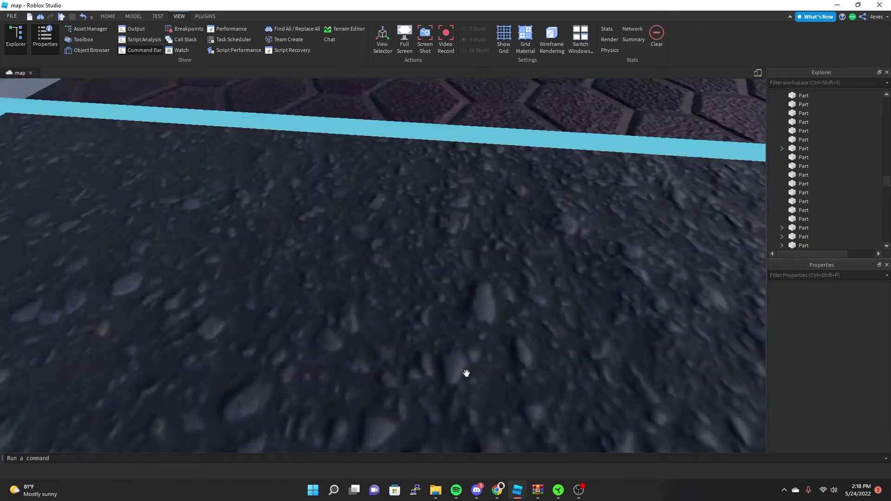
scroll(467, 374, down, 5)
- Lengthen the pebble strip using the Model tab's Scale tool
click(398, 351)
scroll(398, 351, down, 2)
click(133, 15)
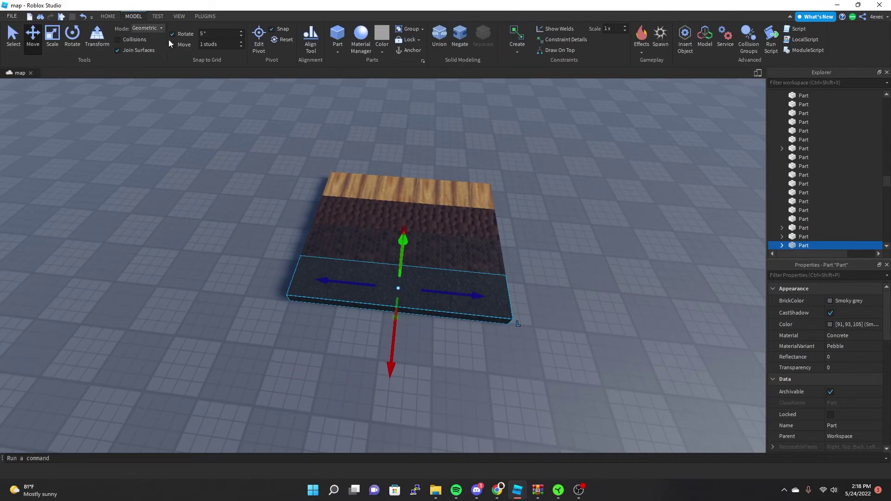
click(53, 41)
drag(390, 327, 431, 371)
right_drag(430, 371, 431, 371)
drag(431, 371, 531, 299)
- Duplicate the pebble strip and place the copy end-to-end past its far end
click(530, 299)
click(401, 247)
key(ctrl+d)
drag(336, 243, 584, 181)
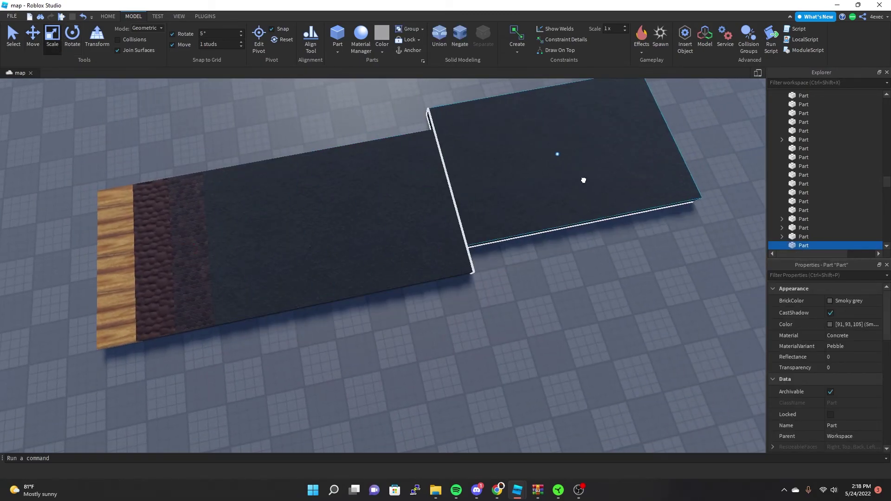
scroll(584, 180, down, 5)
- Select both pebble strips and merge them into a union, undoing and redoing once to compare
ctrl+click(368, 264)
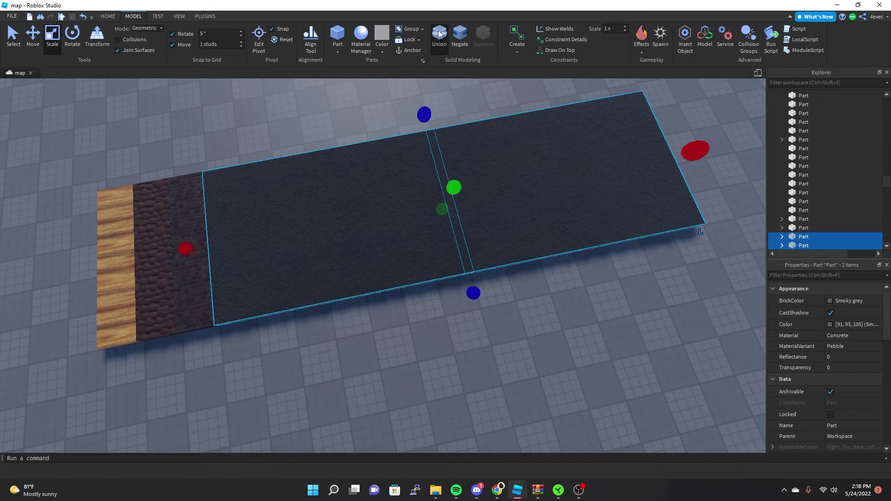
click(439, 34)
scroll(294, 132, up, 6)
middle_drag(300, 119, 377, 254)
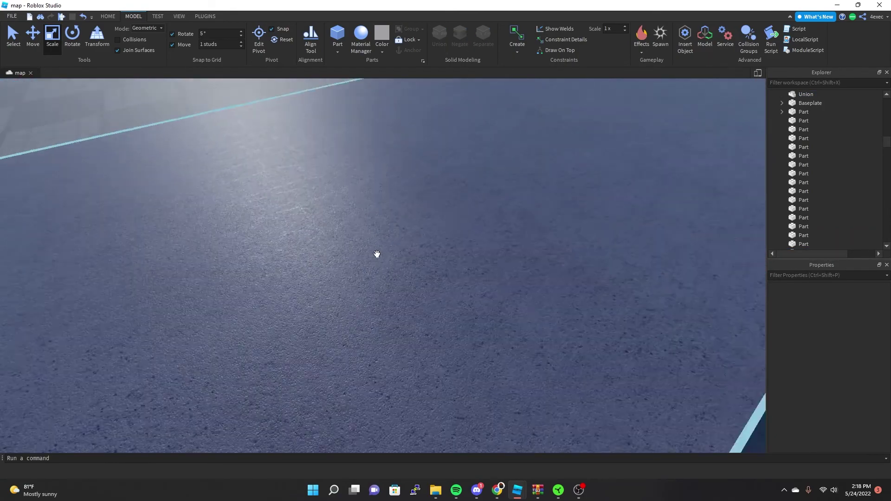
scroll(377, 254, down, 6)
key(ctrl+z)
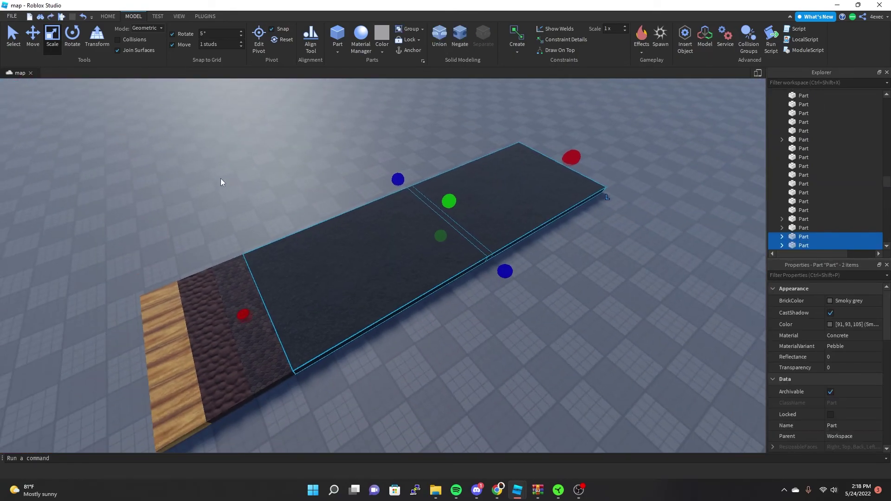
scroll(221, 181, down, 2)
click(439, 33)
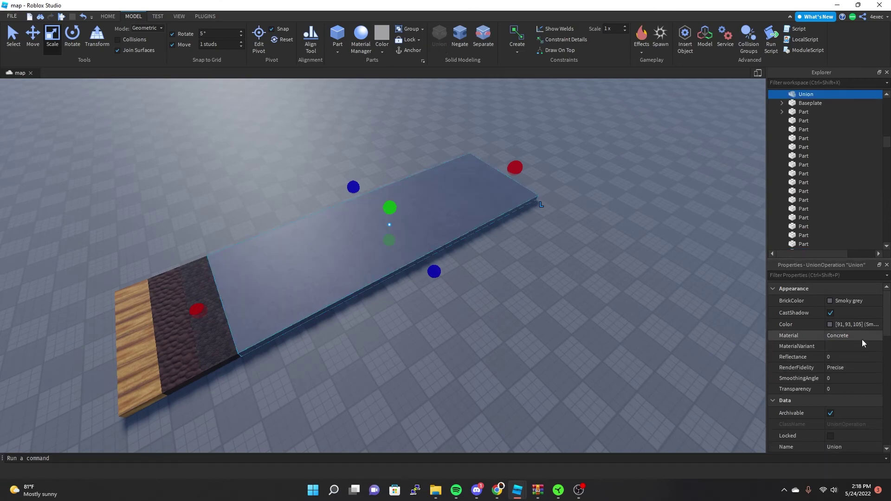
- Set the union's MaterialVariant to Pebble
click(873, 348)
click(879, 348)
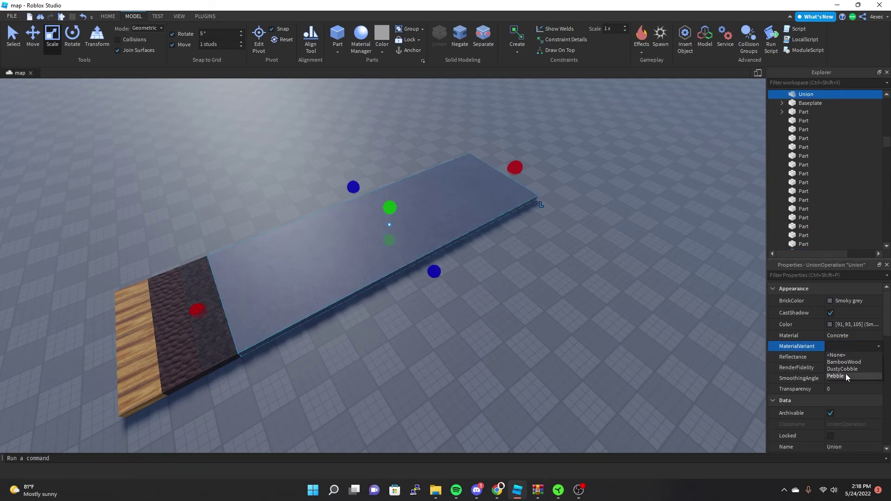
click(846, 376)
click(644, 352)
- Compare the joined and unjoined strips by undoing, then redo the union with Ctrl+Shift+G
scroll(617, 335, up, 10)
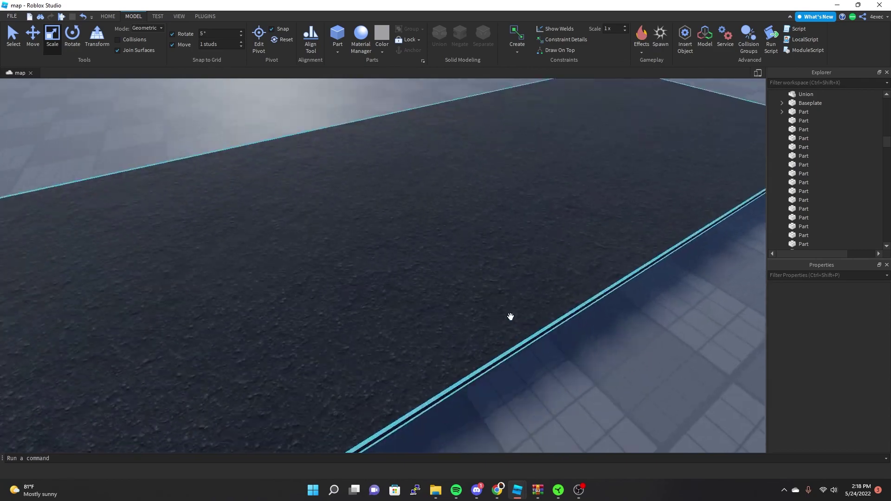
right_drag(511, 317, 394, 344)
scroll(411, 293, up, 3)
scroll(318, 245, down, 6)
key(ctrl+z)
key(ctrl+z)
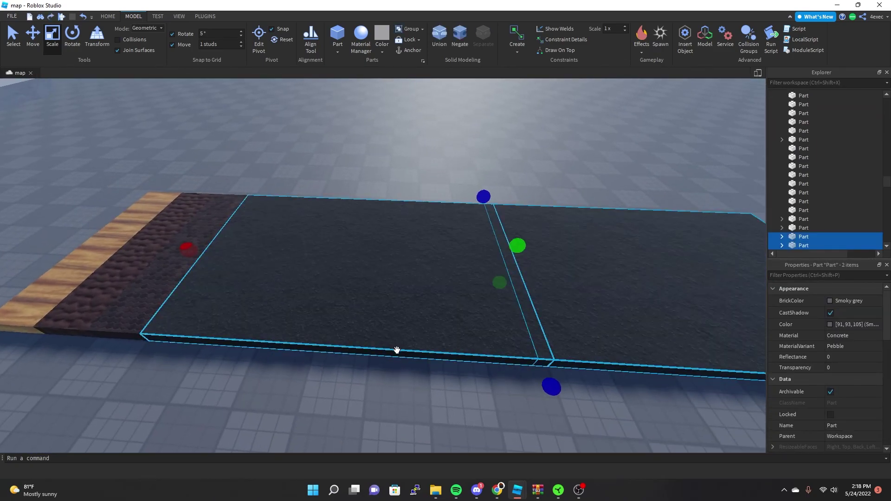
key(ctrl+shift+g)
click(456, 373)
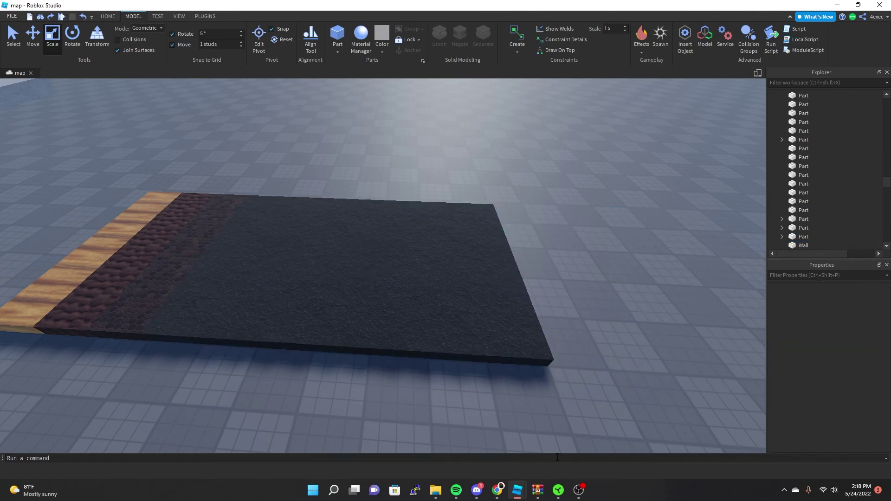